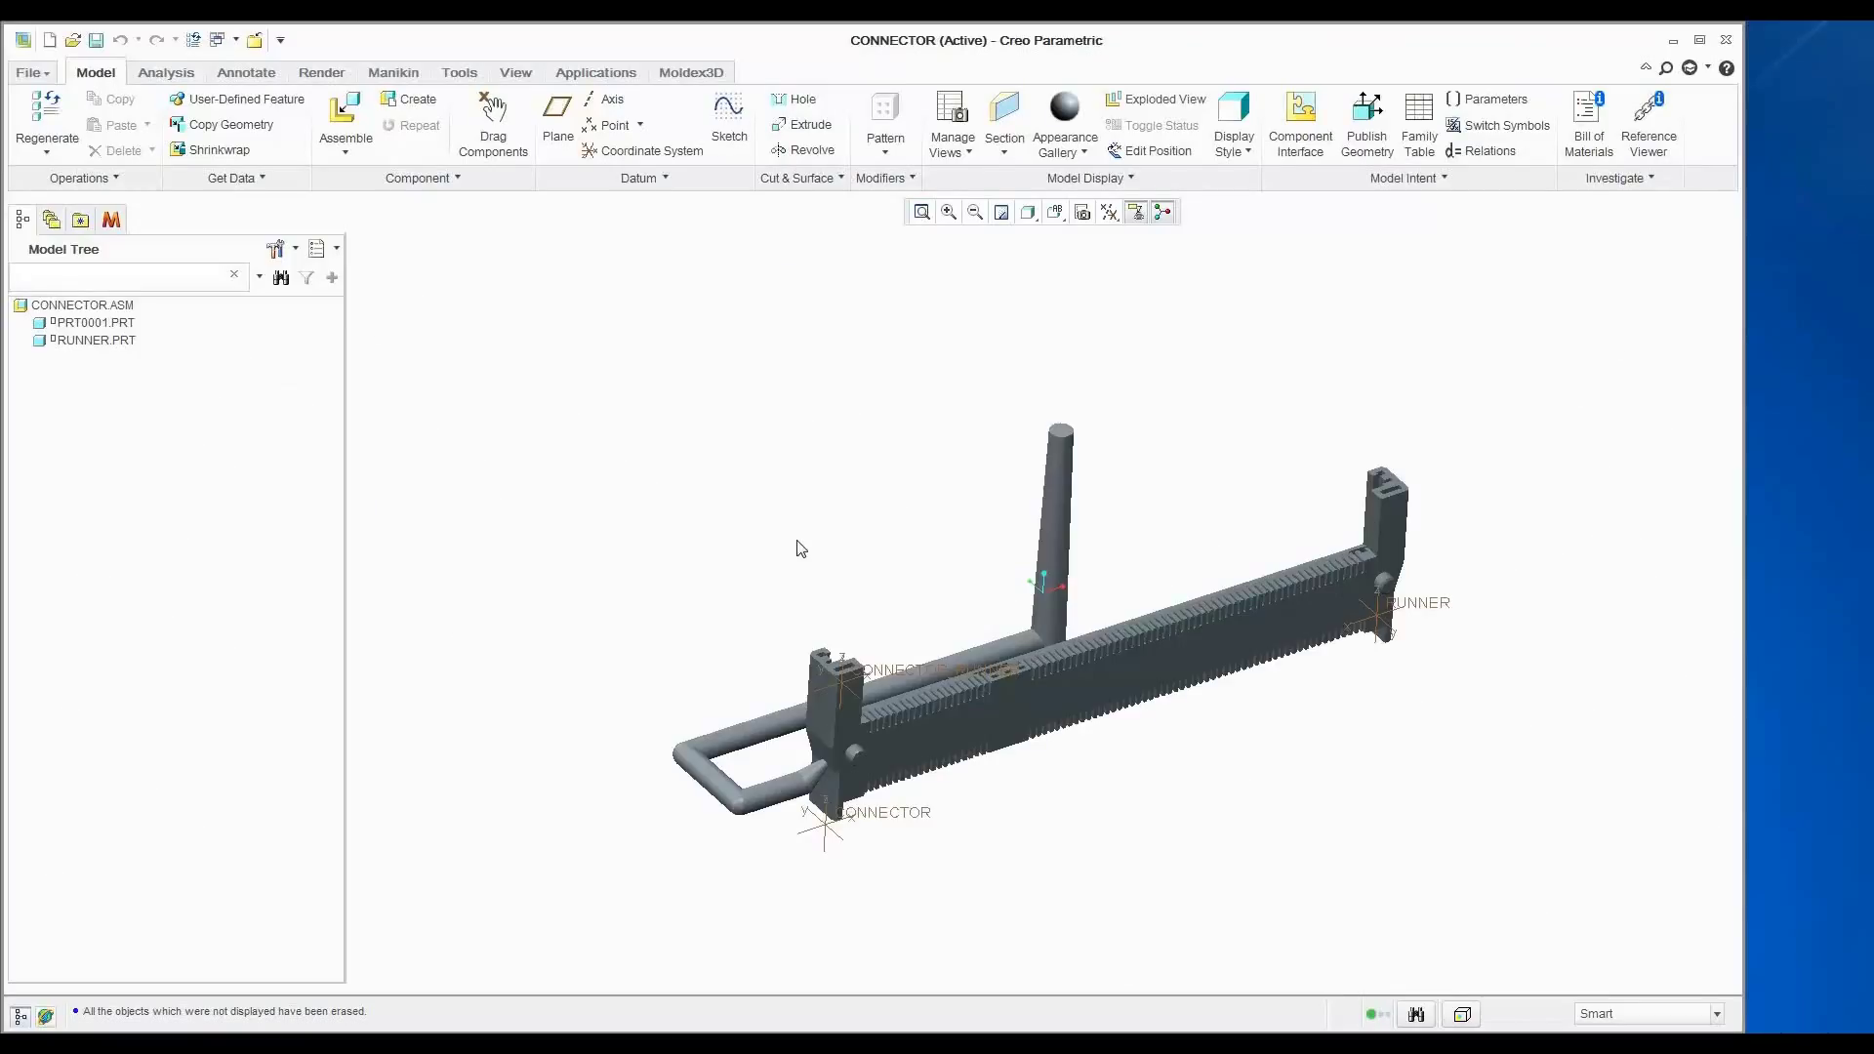
Step: Bring up the Moldex3D eDesignSYNC tools for the open CONNECTOR assembly
{"action": "left_click", "coordinate": [695, 72]}
Step: Start the eDesignSYNC setup and pick the connector as the molded part
{"action": "left_click", "coordinate": [54, 115]}
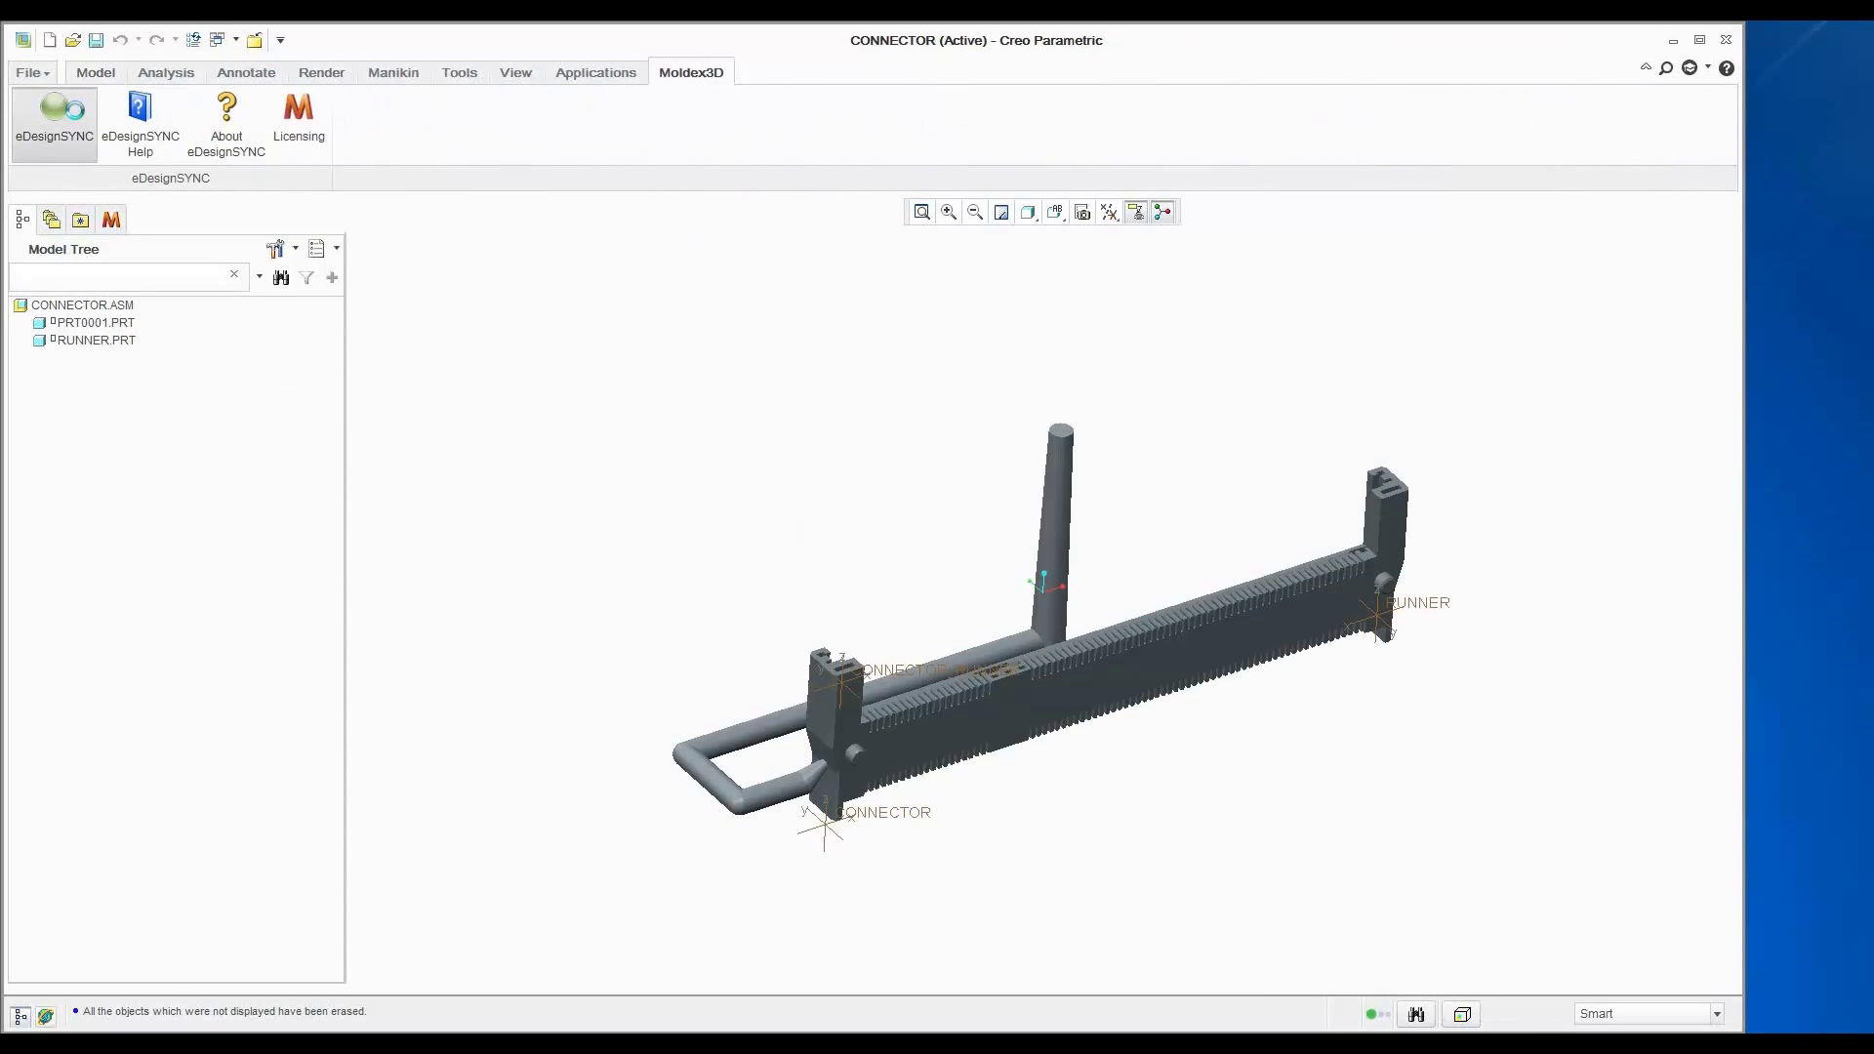
{"action": "double_click", "coordinate": [83, 268]}
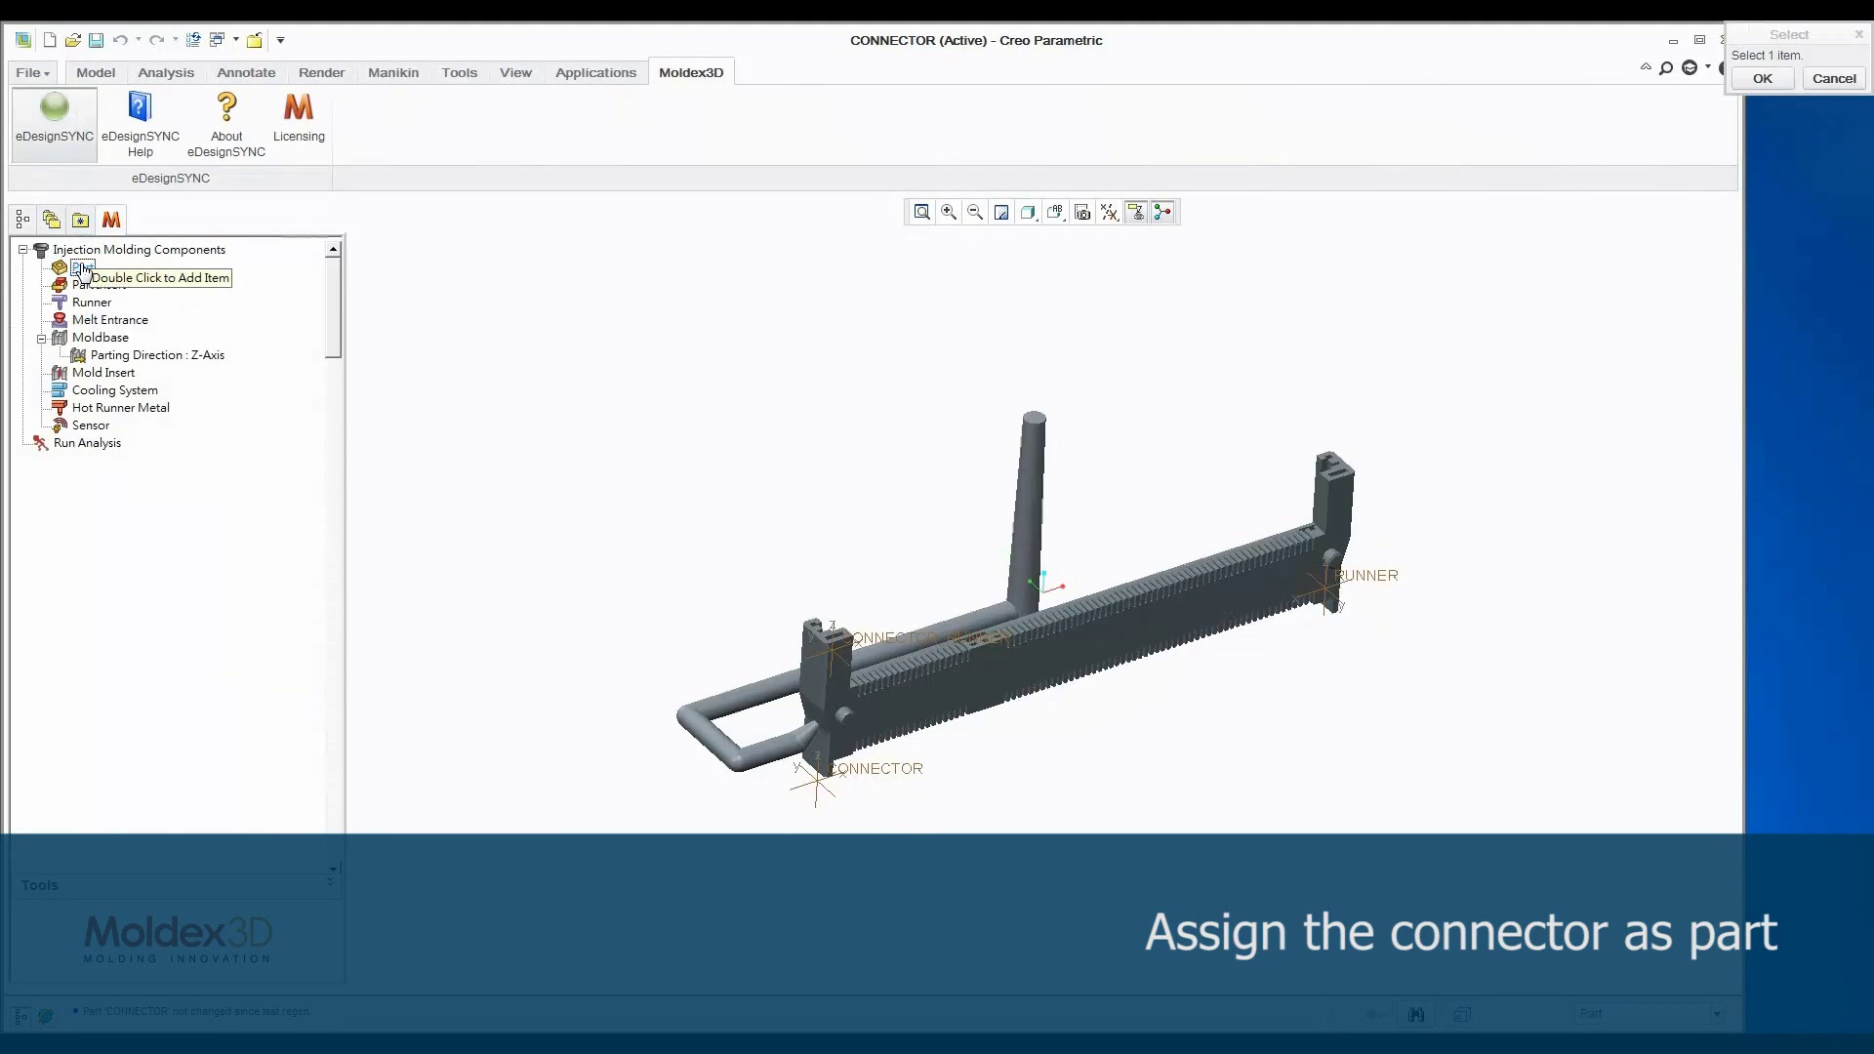
{"action": "left_click", "coordinate": [1049, 644]}
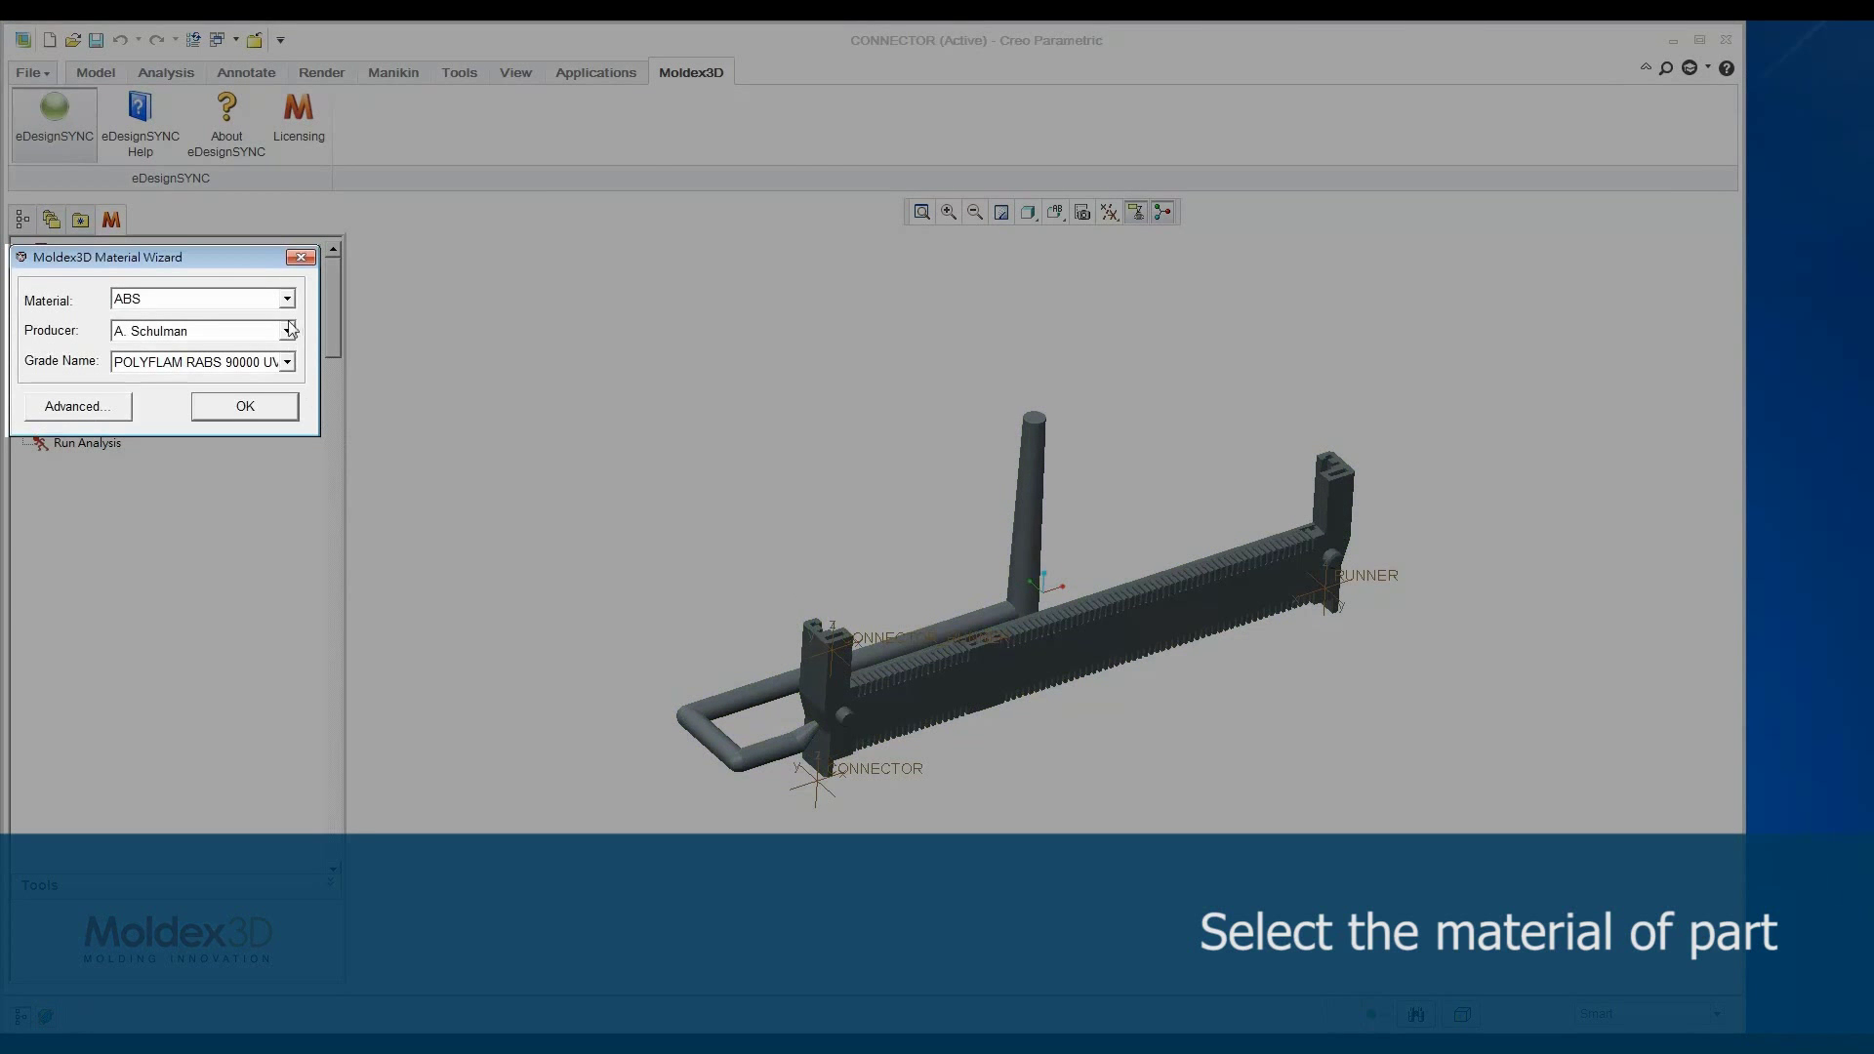
Step: Set the part material to LCP, producer TICONA, grade VECTRA E130i
{"action": "left_click", "coordinate": [287, 299]}
{"action": "scroll", "coordinate": [243, 371], "scroll_direction": "down", "scroll_amount": 2}
{"action": "scroll", "coordinate": [243, 371], "scroll_direction": "down", "scroll_amount": 3}
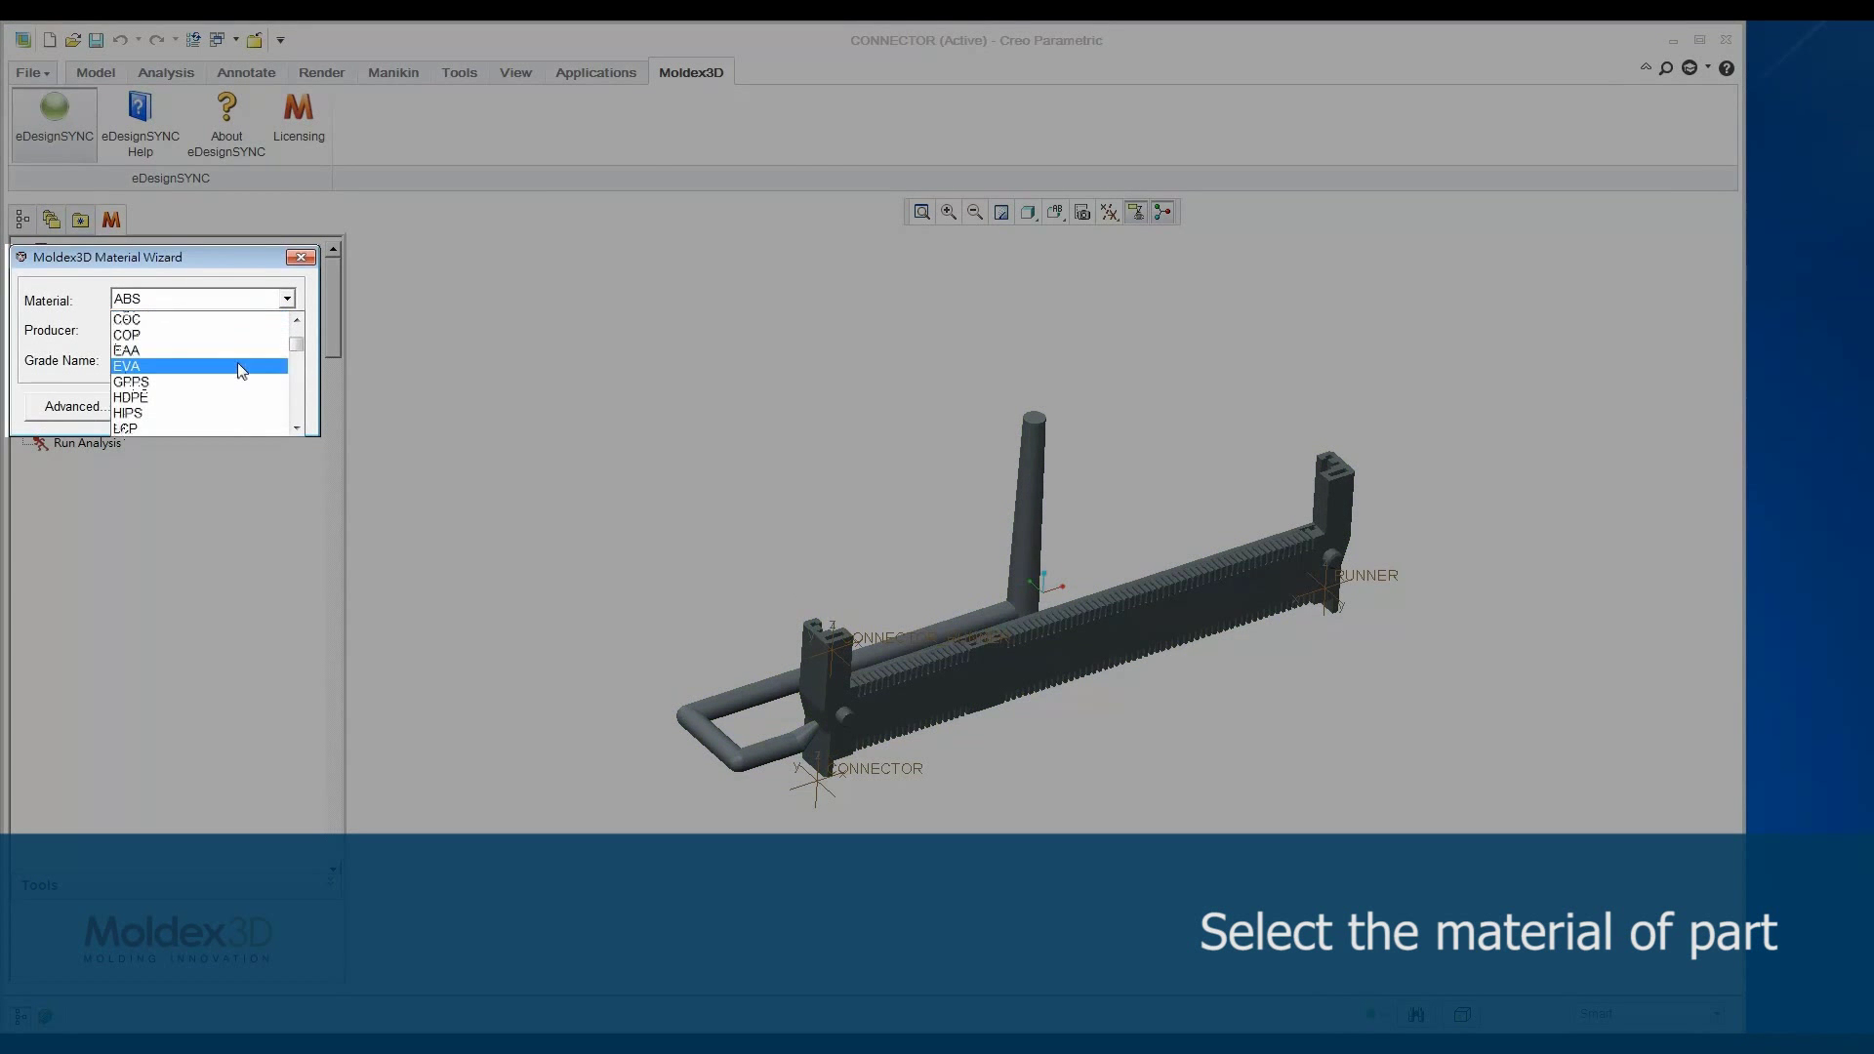
{"action": "left_click", "coordinate": [224, 389]}
{"action": "left_click", "coordinate": [287, 332]}
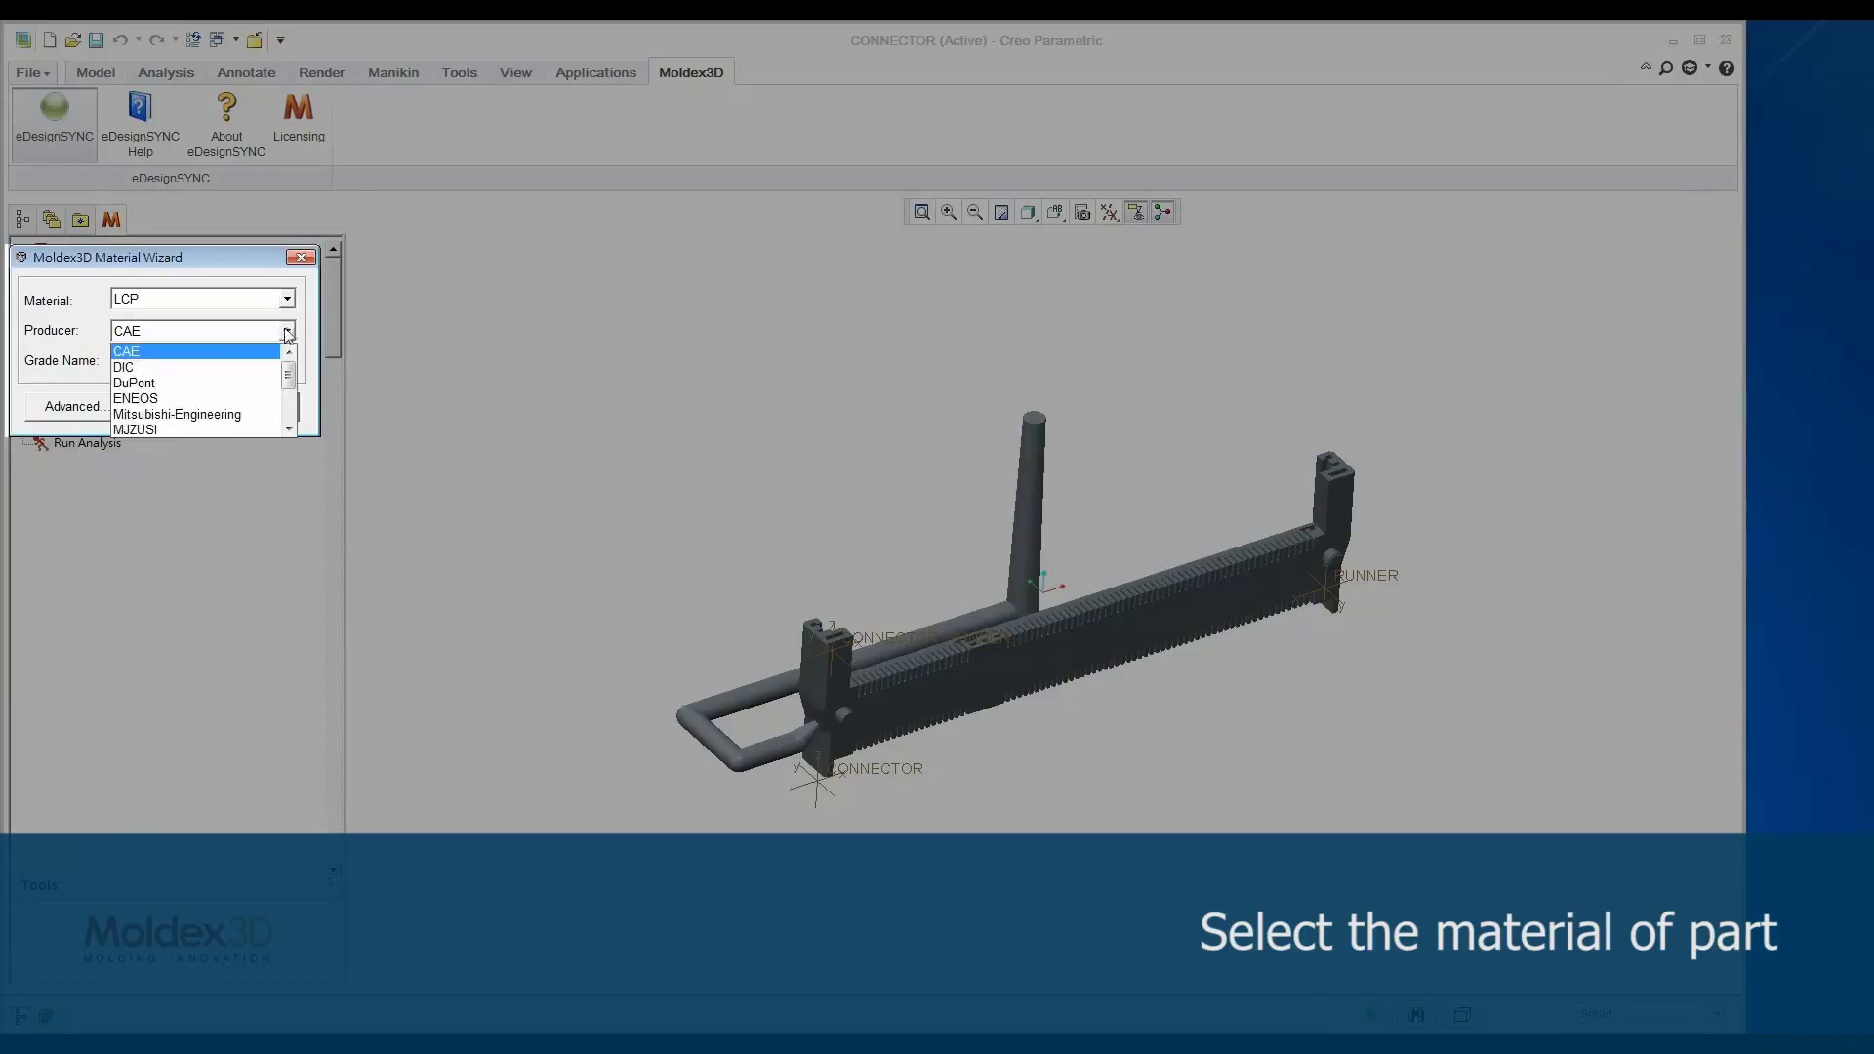
{"action": "scroll", "coordinate": [228, 390], "scroll_direction": "down", "scroll_amount": 4}
{"action": "left_click", "coordinate": [227, 399]}
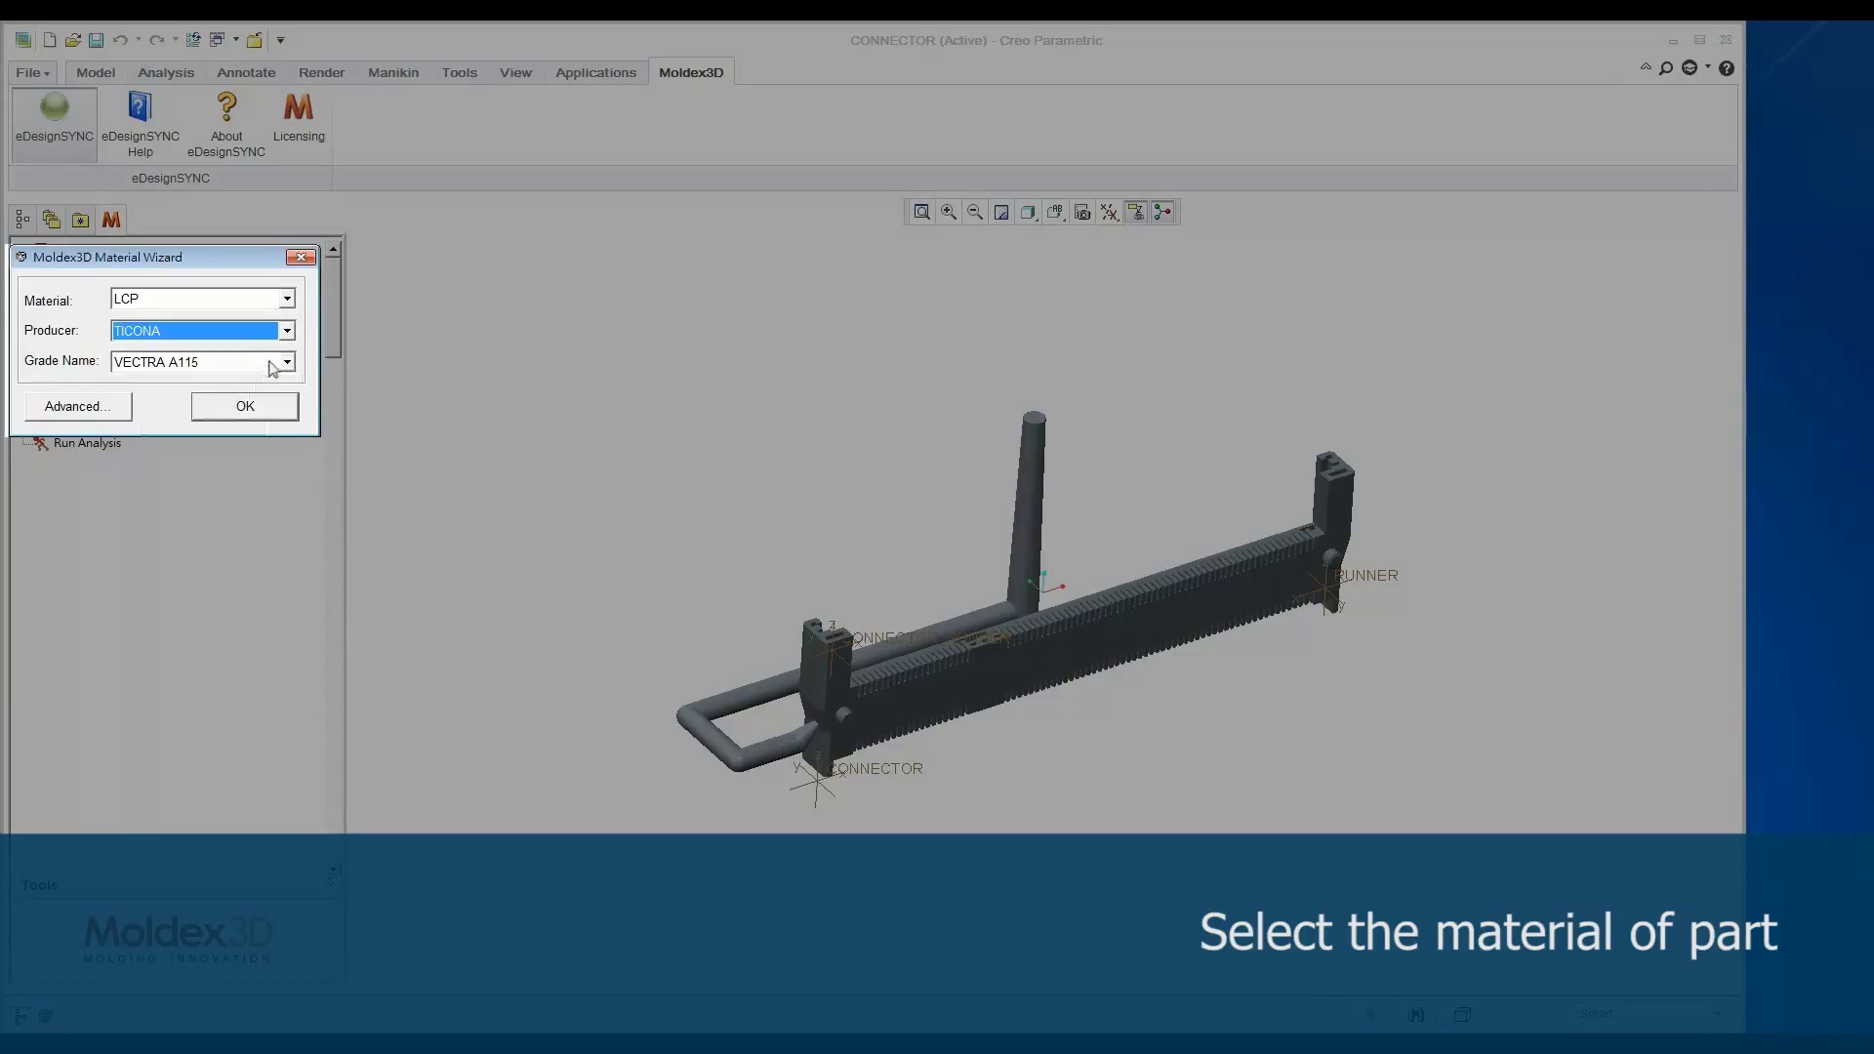
{"action": "left_click", "coordinate": [287, 362]}
{"action": "scroll", "coordinate": [243, 434], "scroll_direction": "down", "scroll_amount": 3}
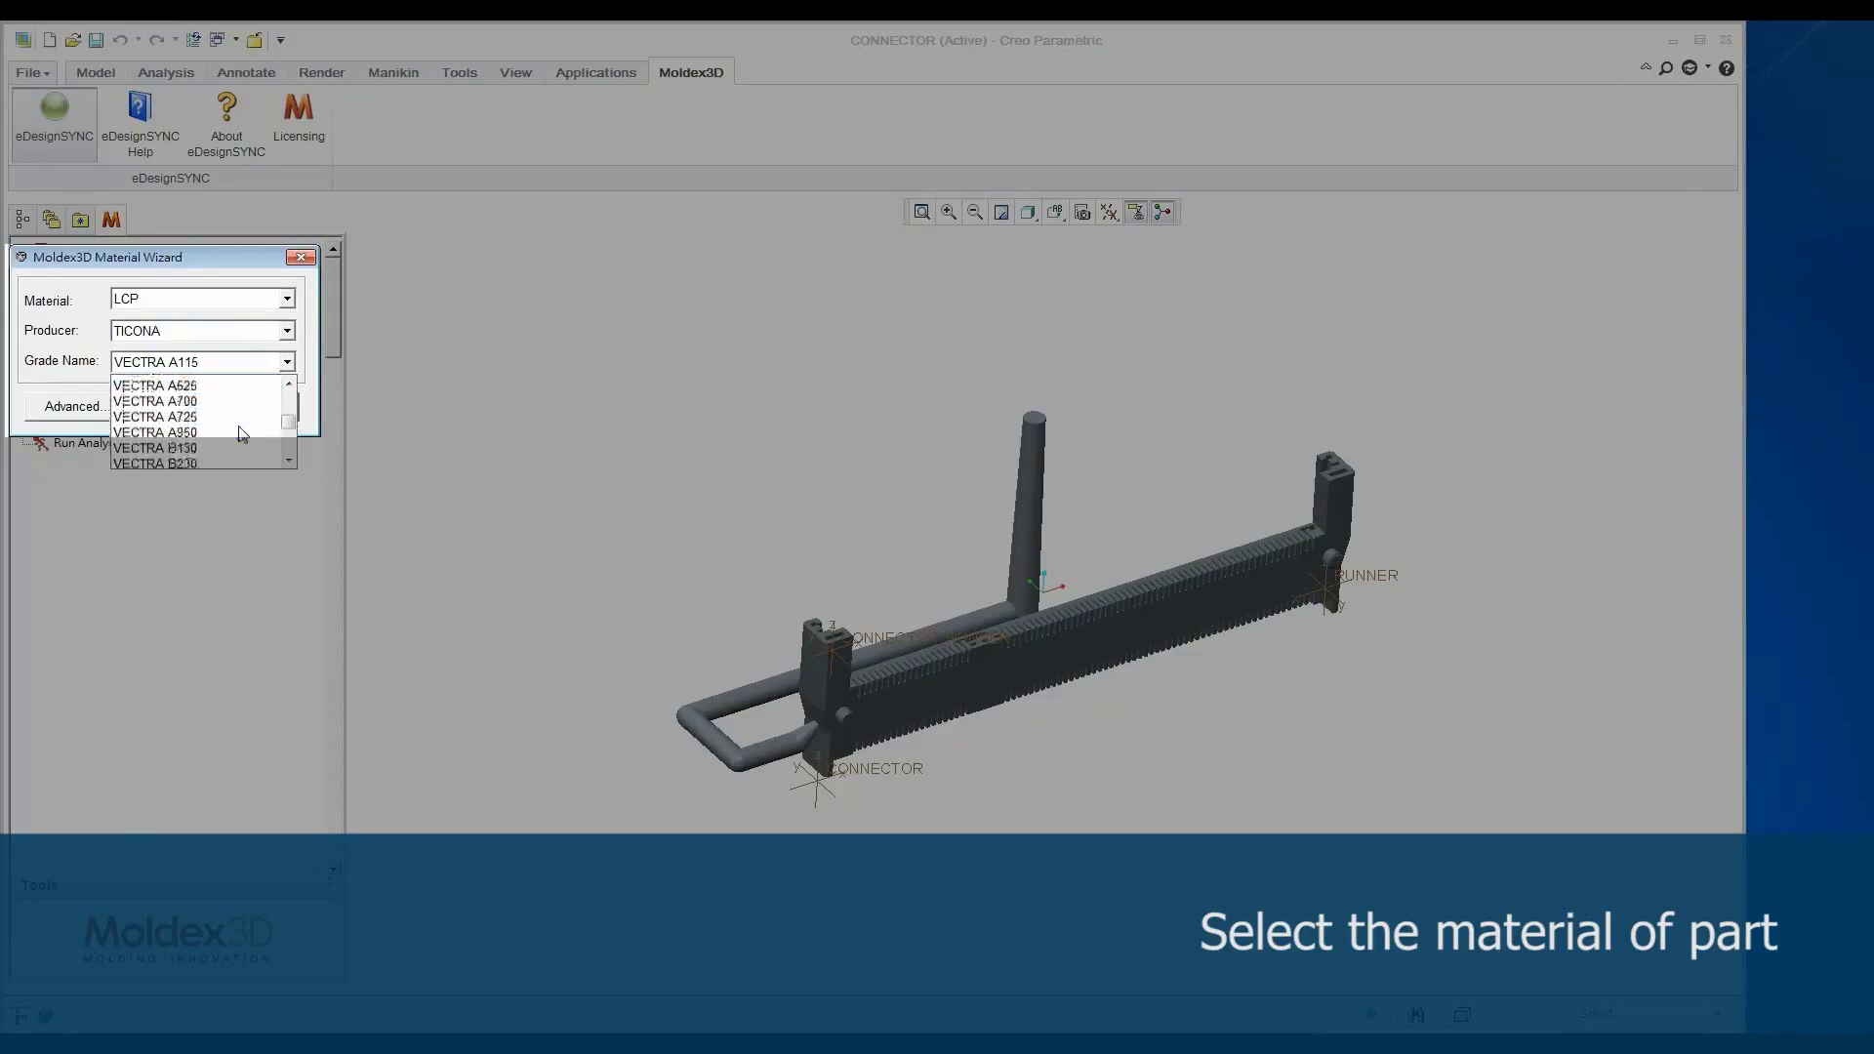
{"action": "scroll", "coordinate": [243, 433], "scroll_direction": "down", "scroll_amount": 5}
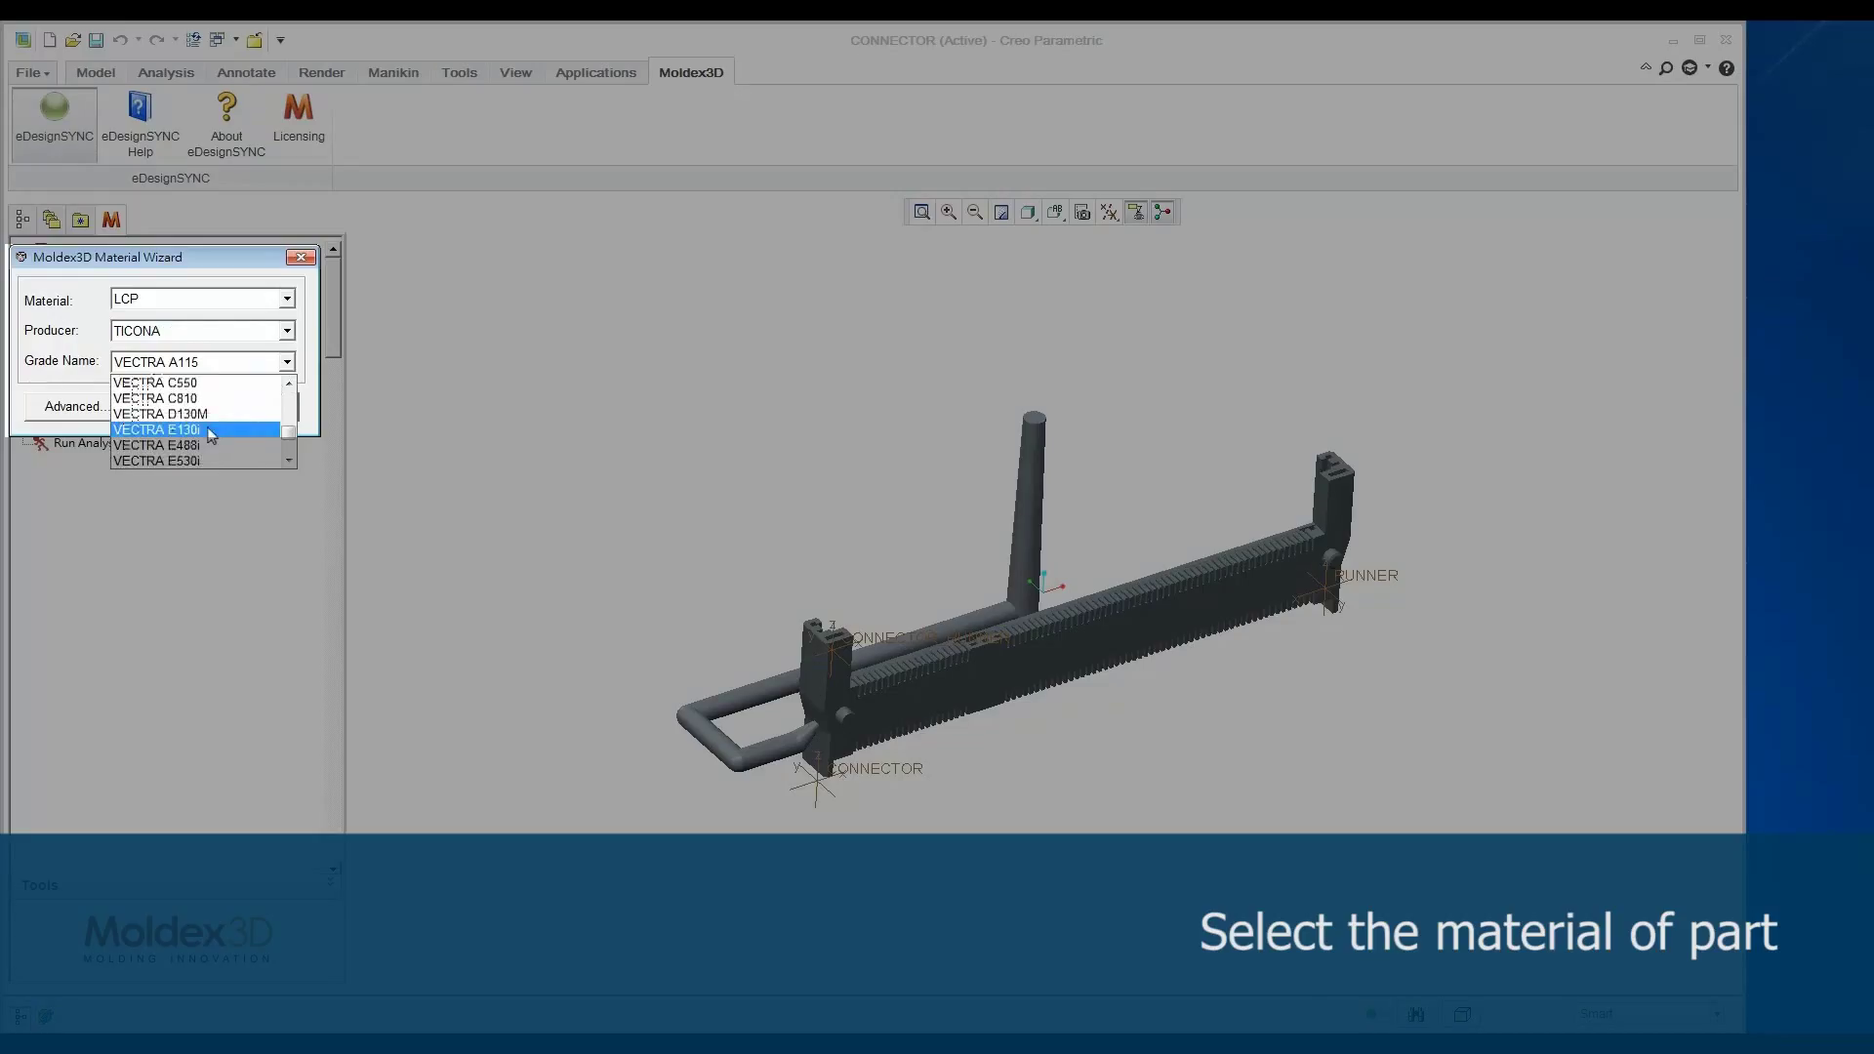
{"action": "left_click", "coordinate": [234, 422]}
{"action": "left_click", "coordinate": [232, 413]}
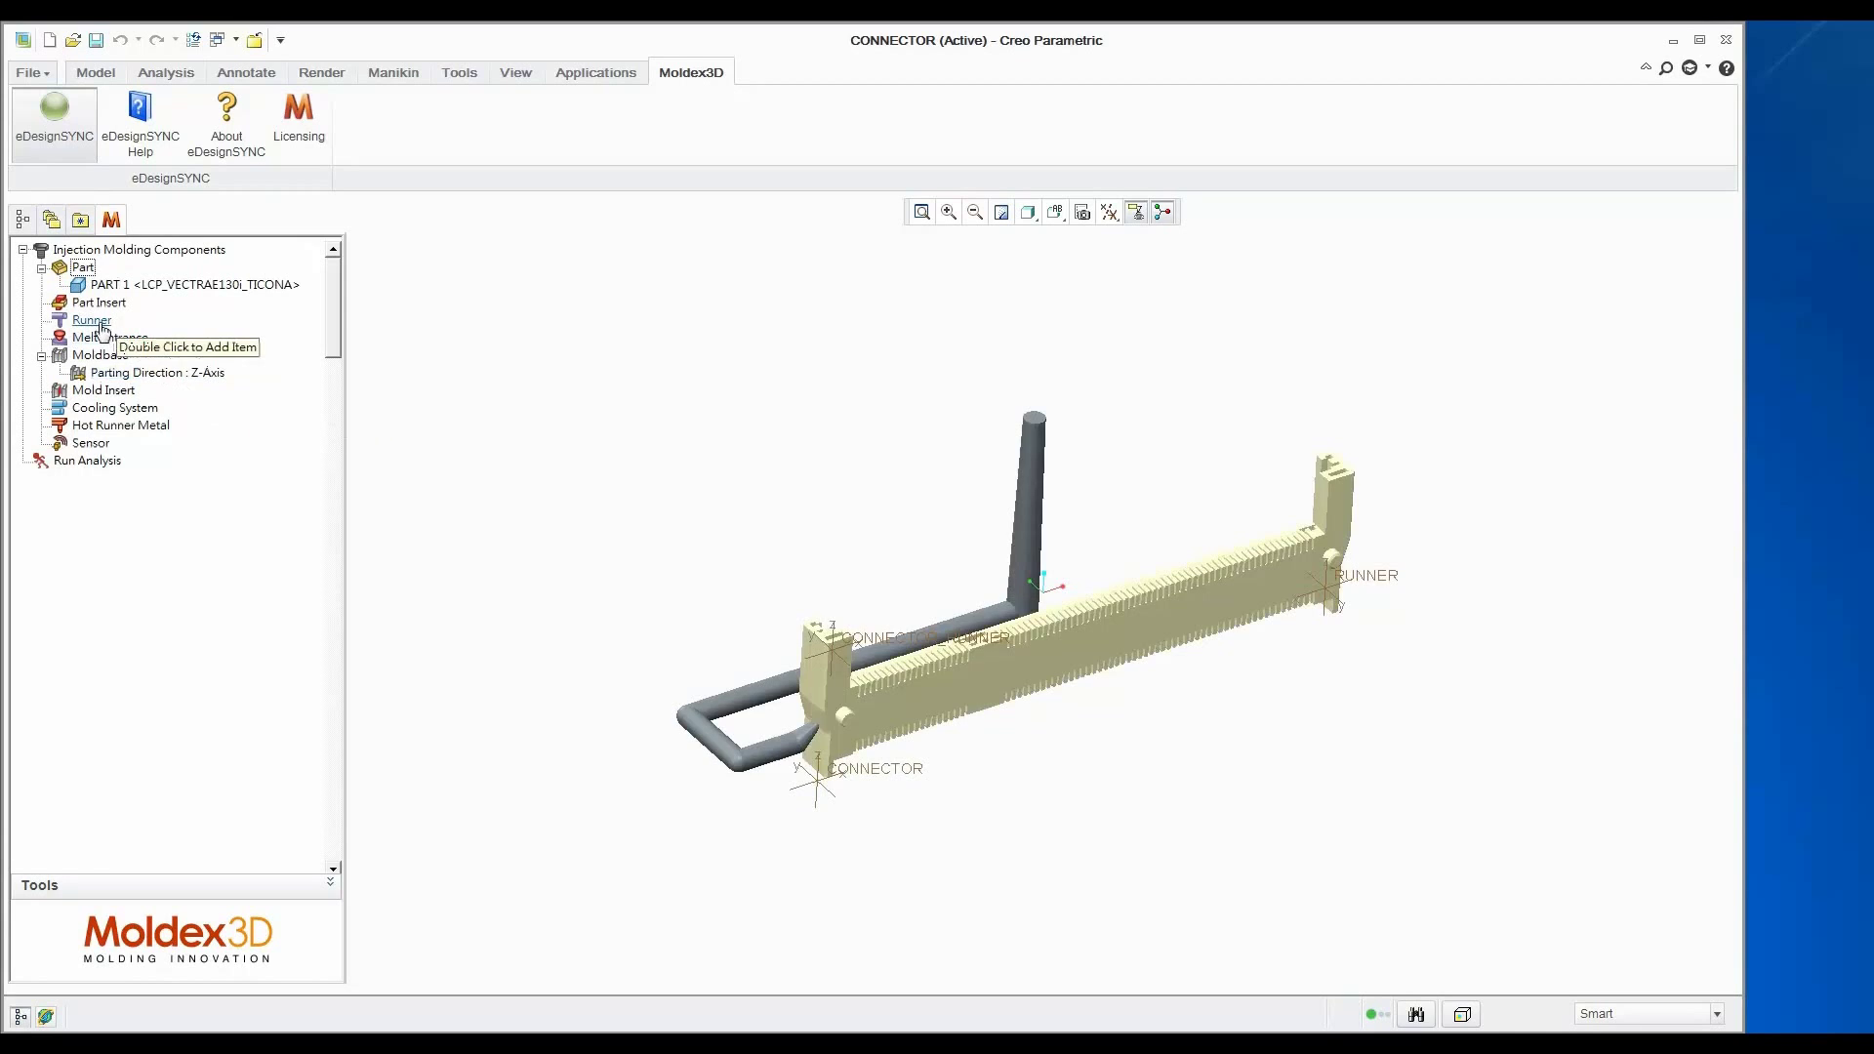
{"action": "double_click", "coordinate": [93, 321]}
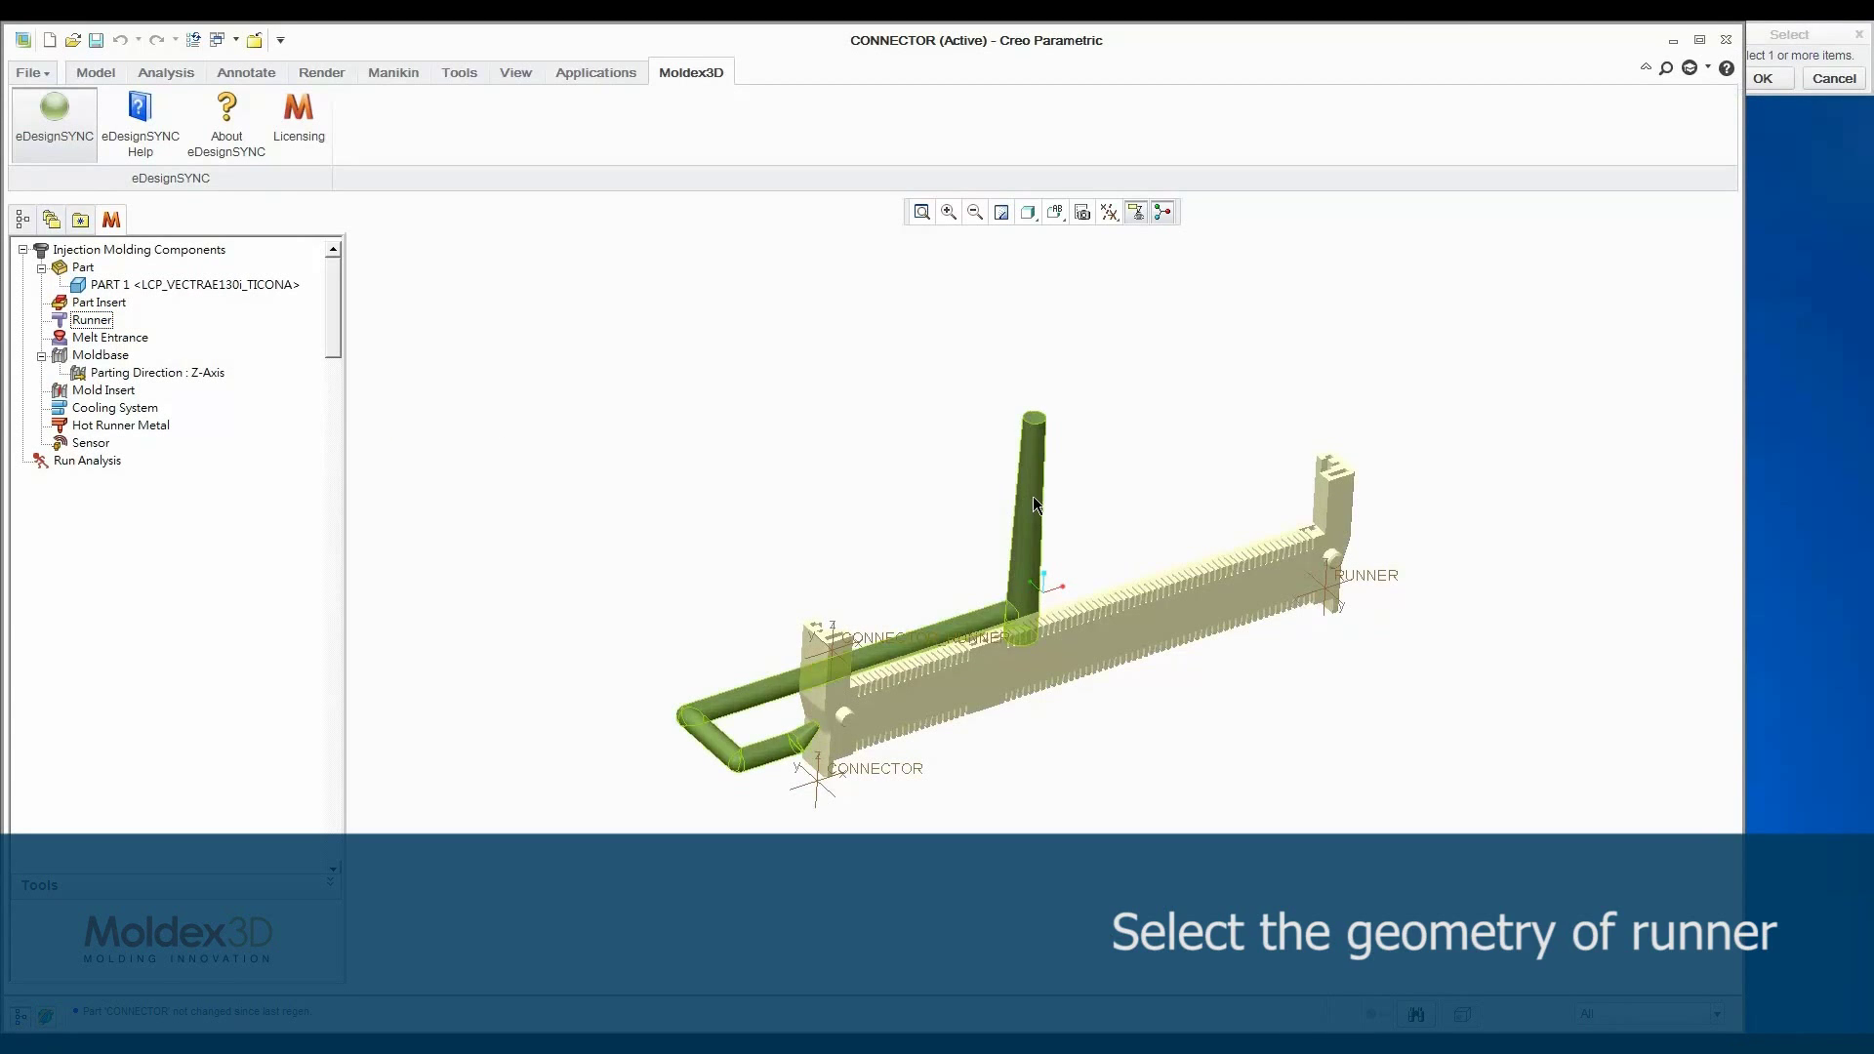
Step: Define the runner and sprue as a solid cold runner
{"action": "left_click", "coordinate": [1034, 499]}
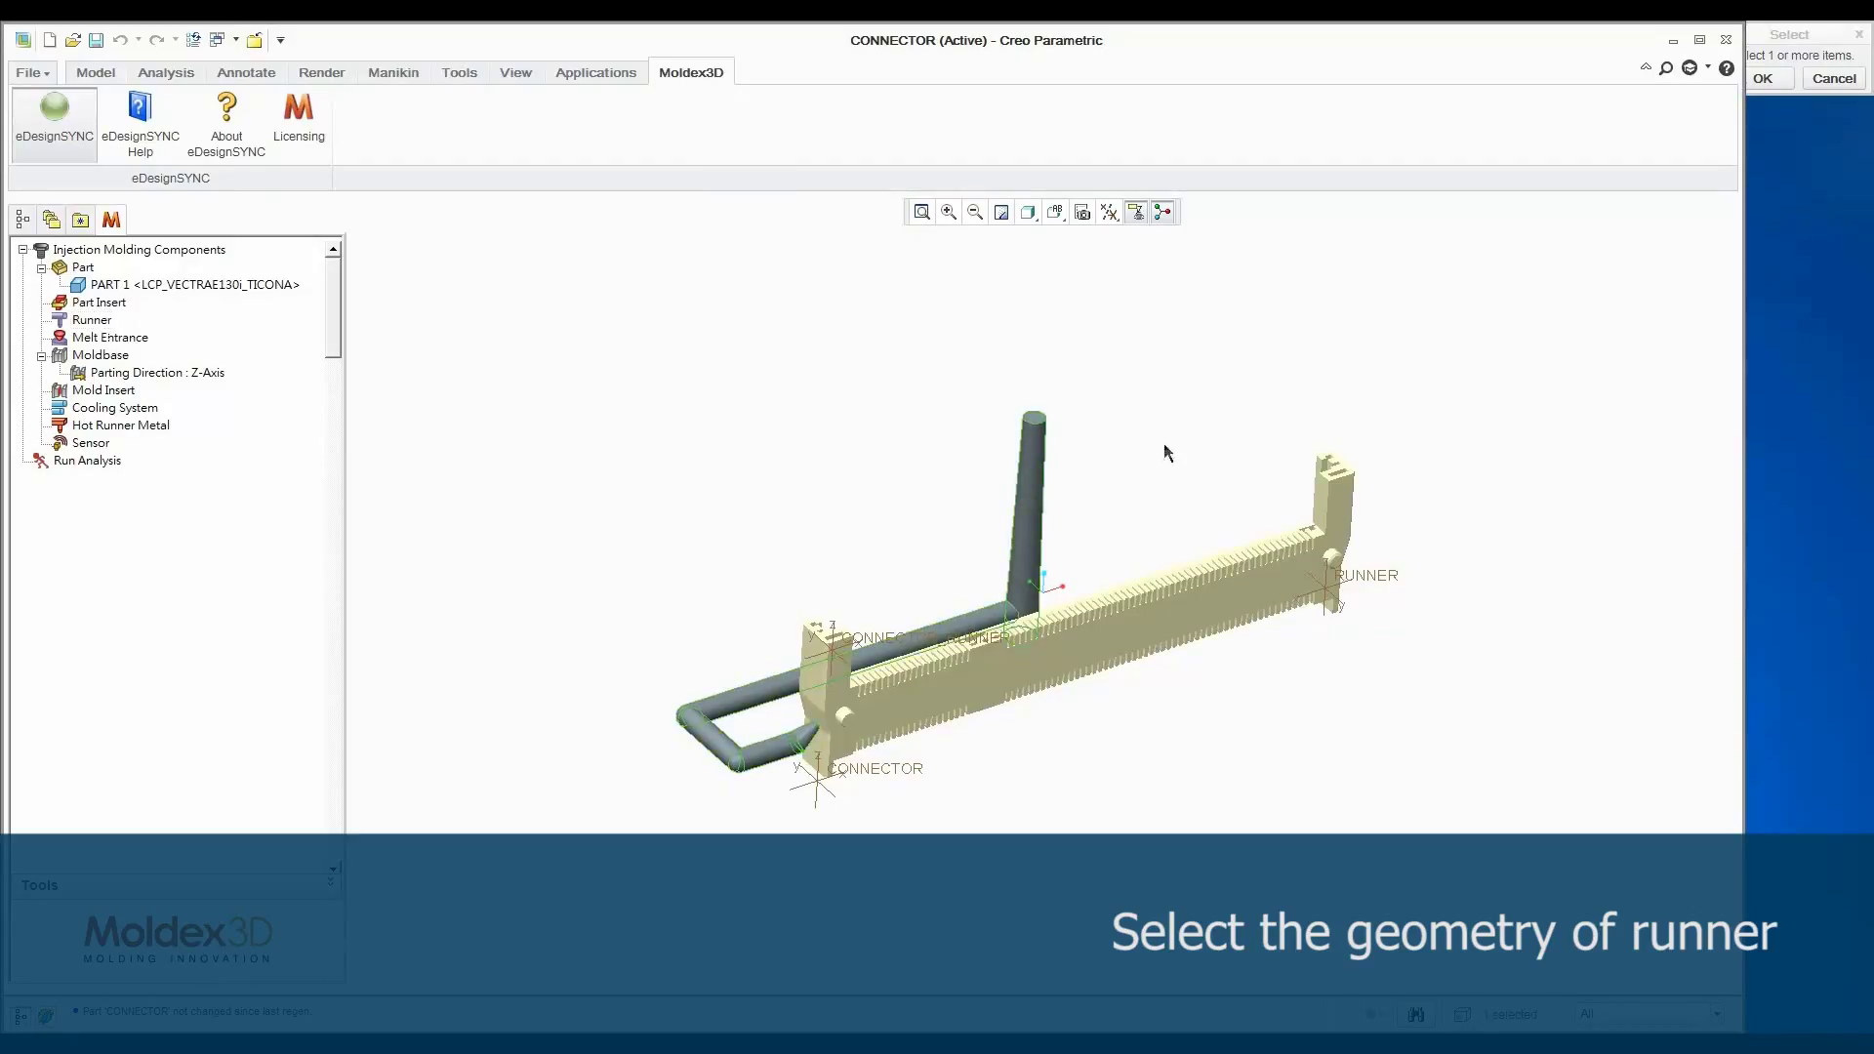
{"action": "left_click", "coordinate": [1777, 84]}
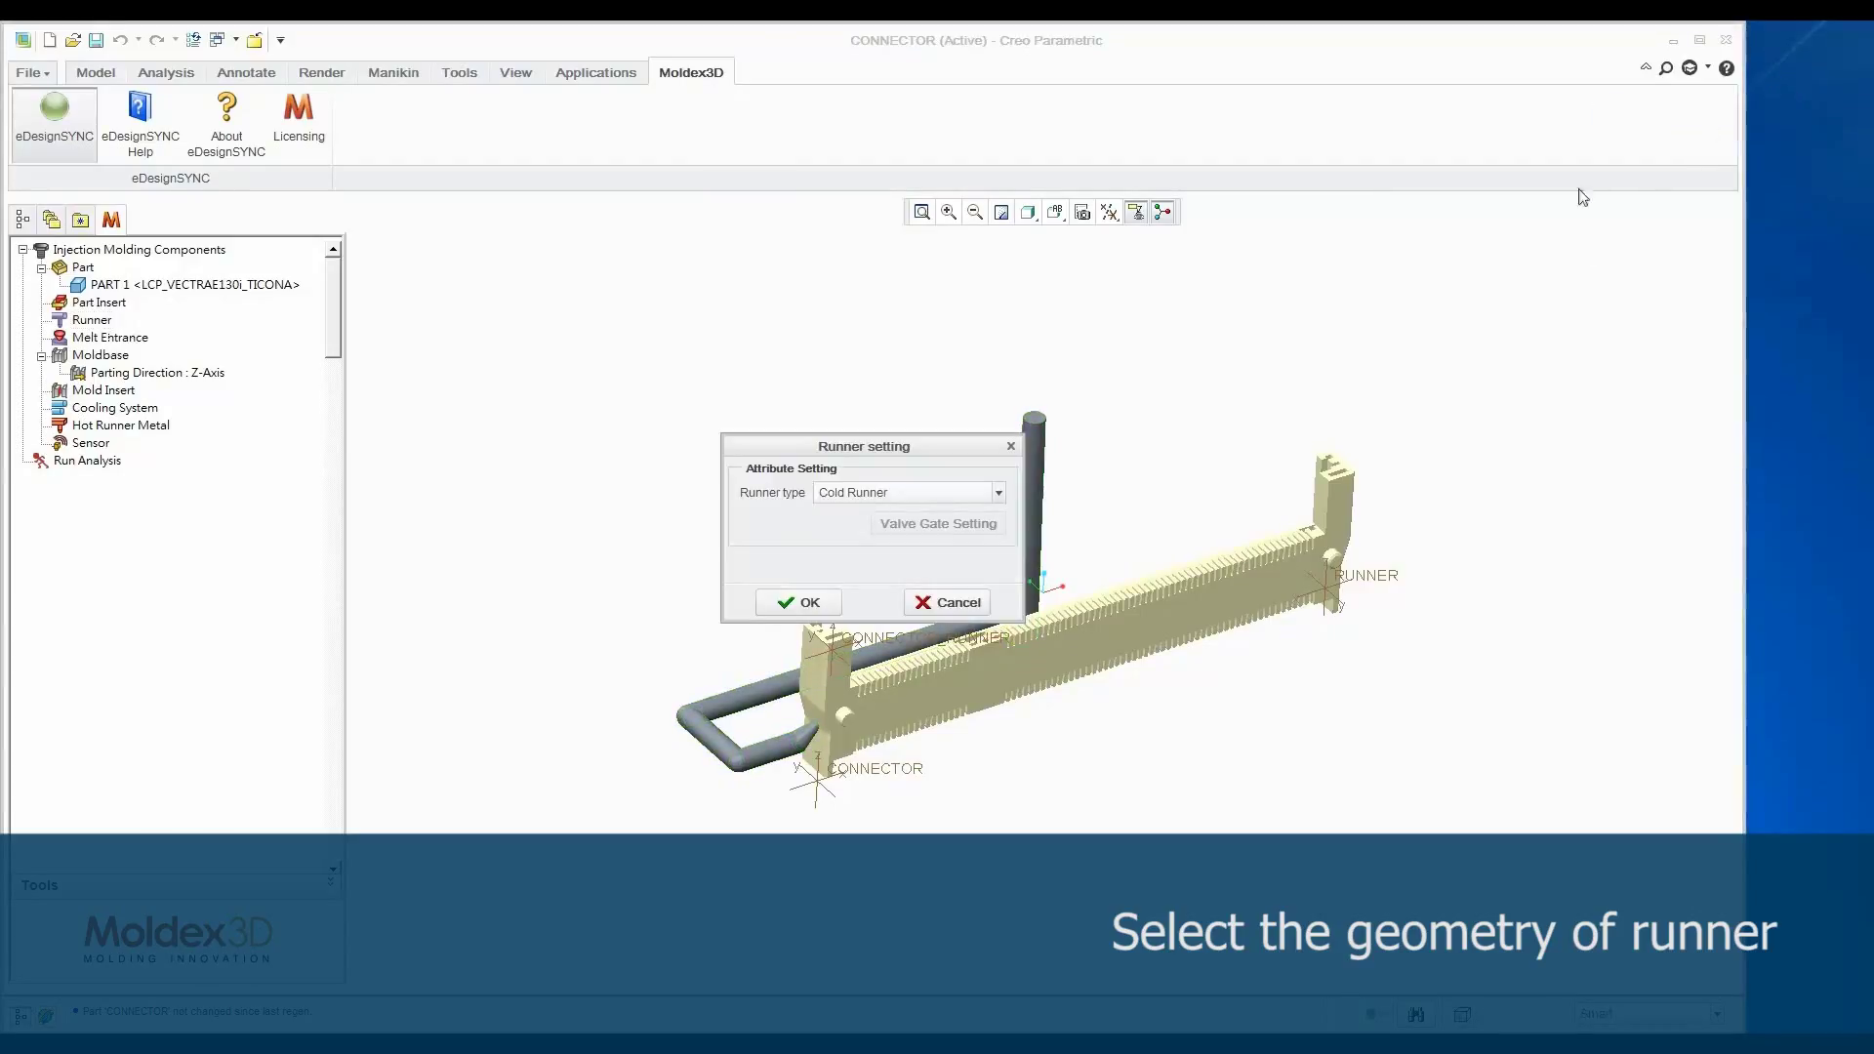
{"action": "left_click", "coordinate": [810, 602]}
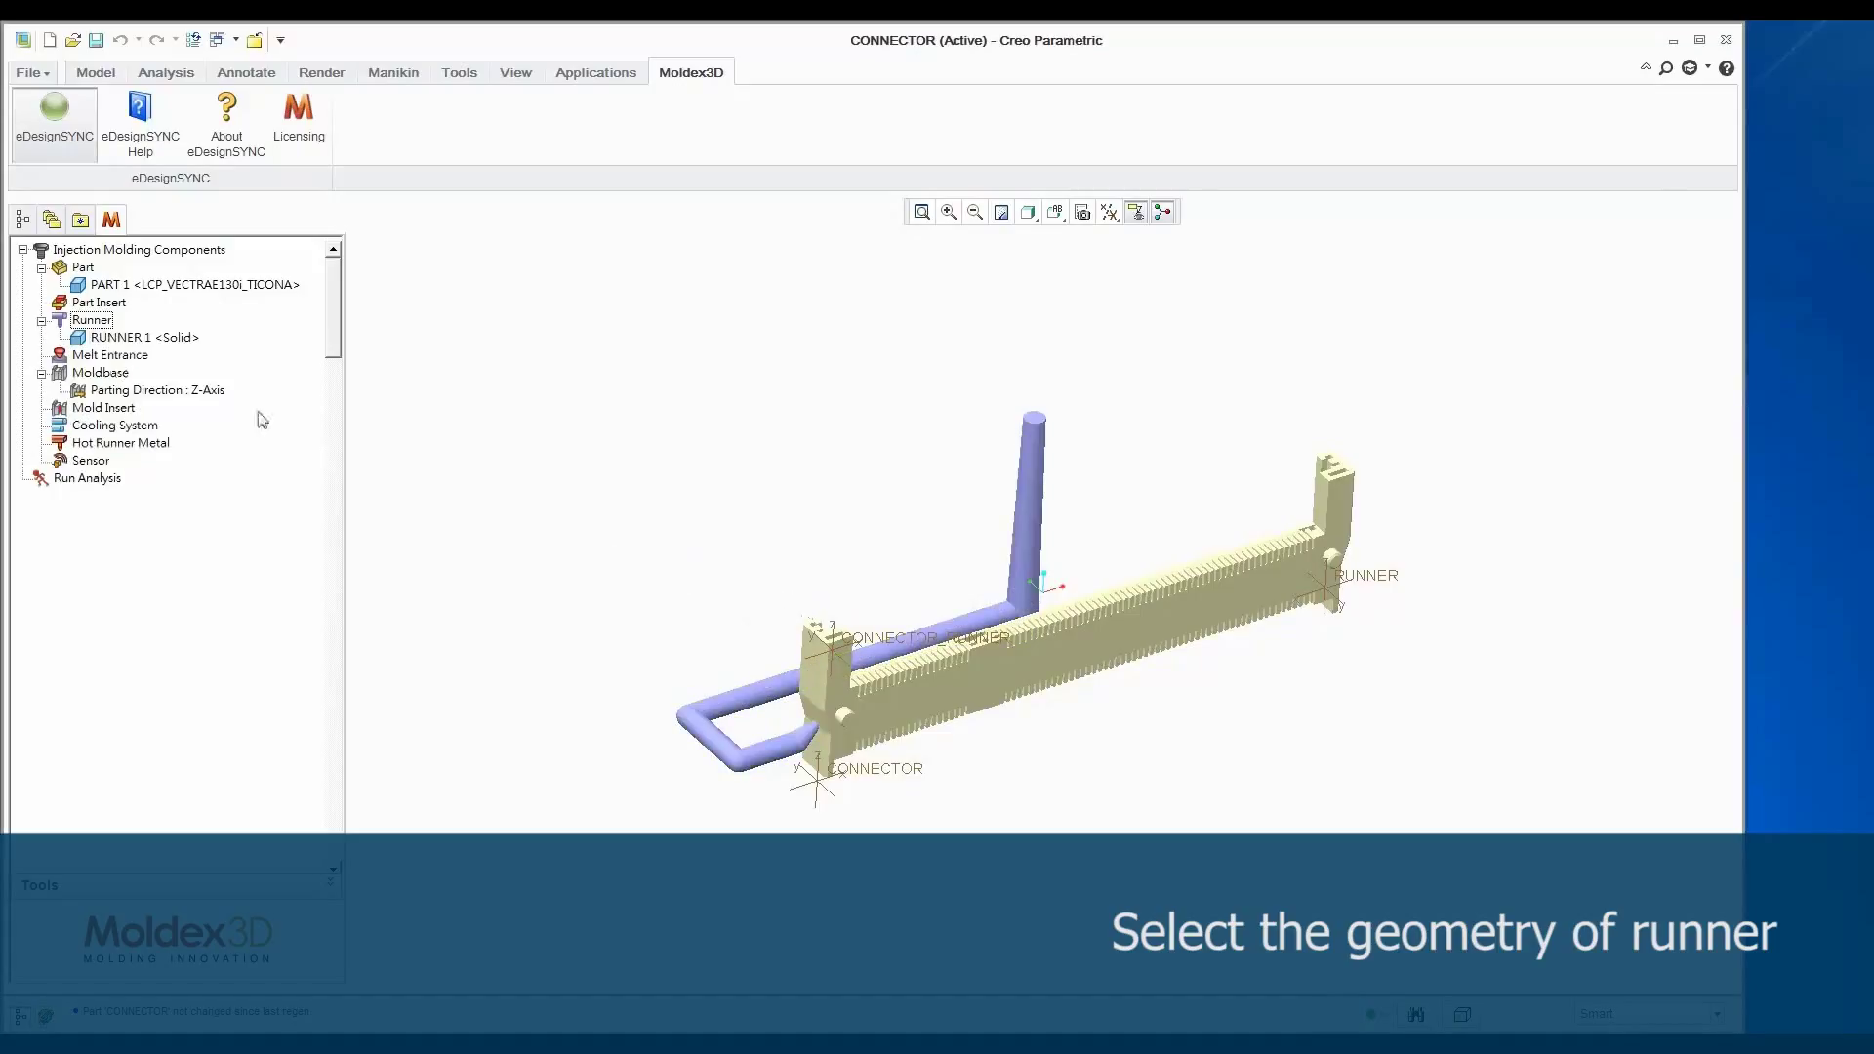
Step: Place a melt entrance at the top end of the sprue
{"action": "left_click", "coordinate": [110, 355]}
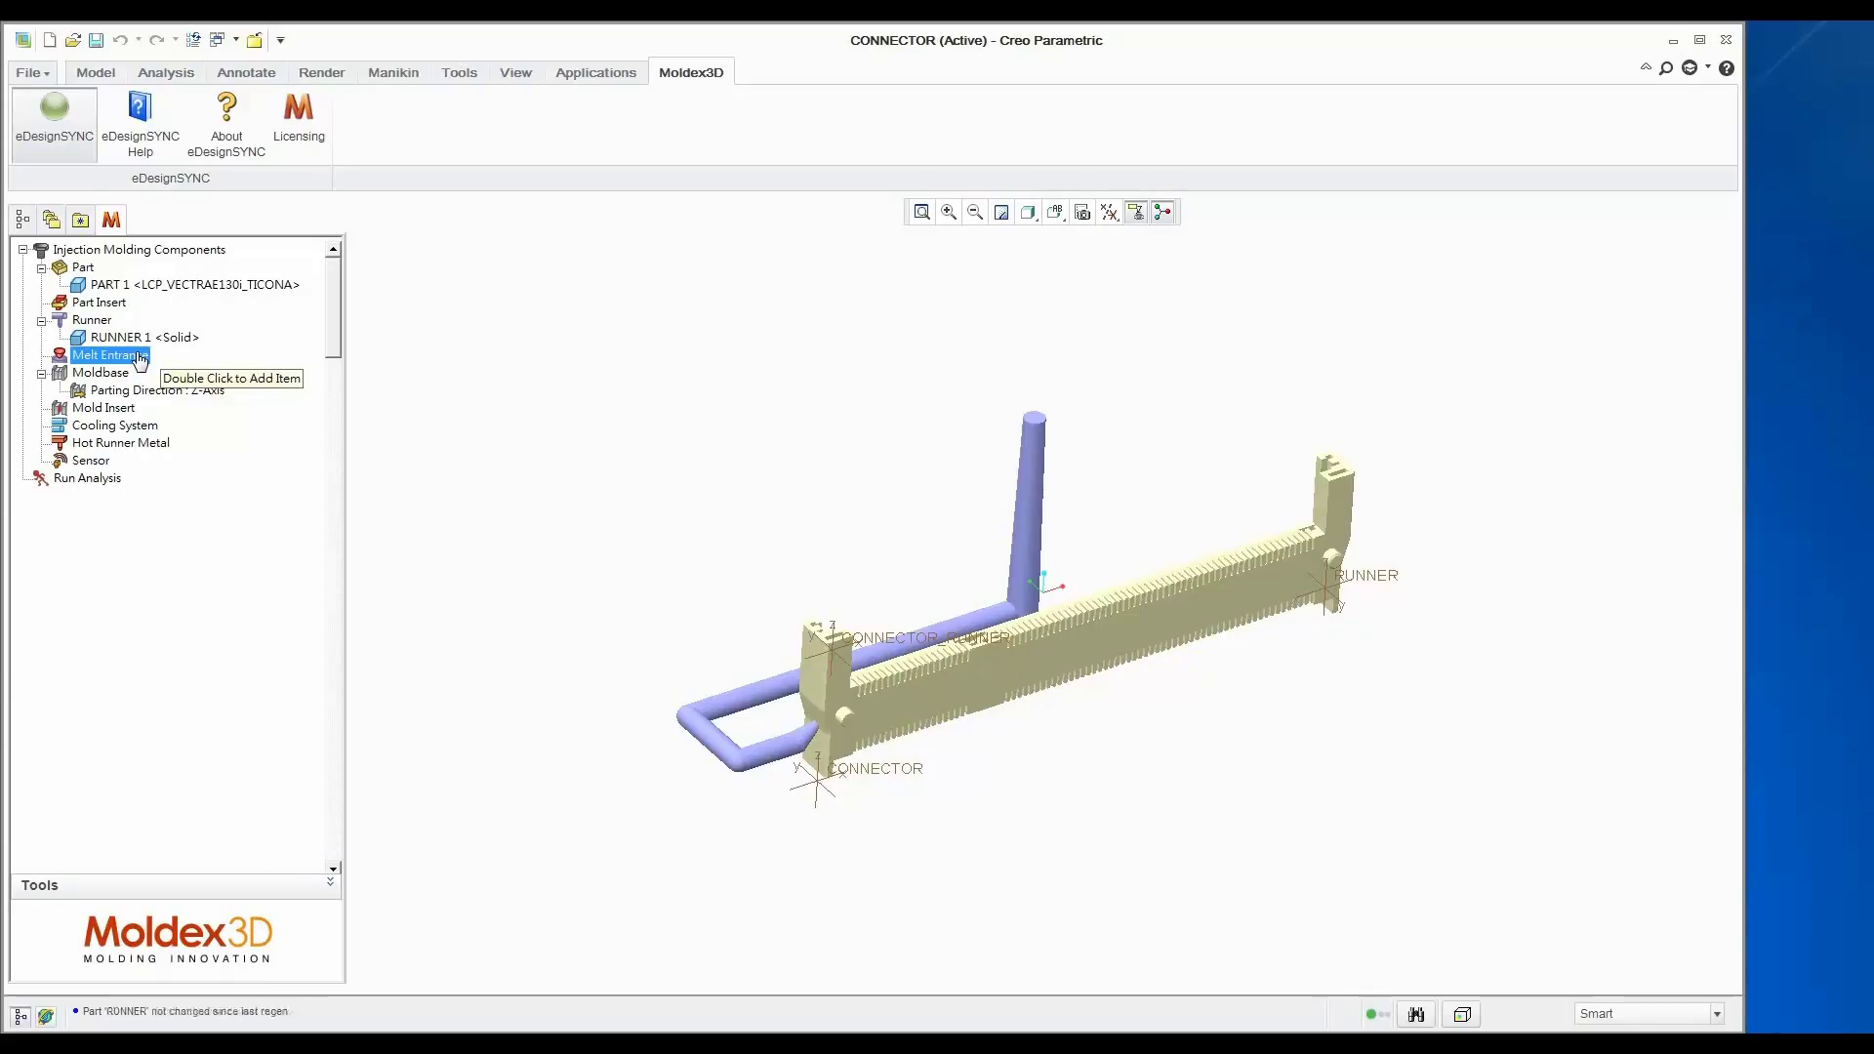
{"action": "double_click", "coordinate": [139, 359]}
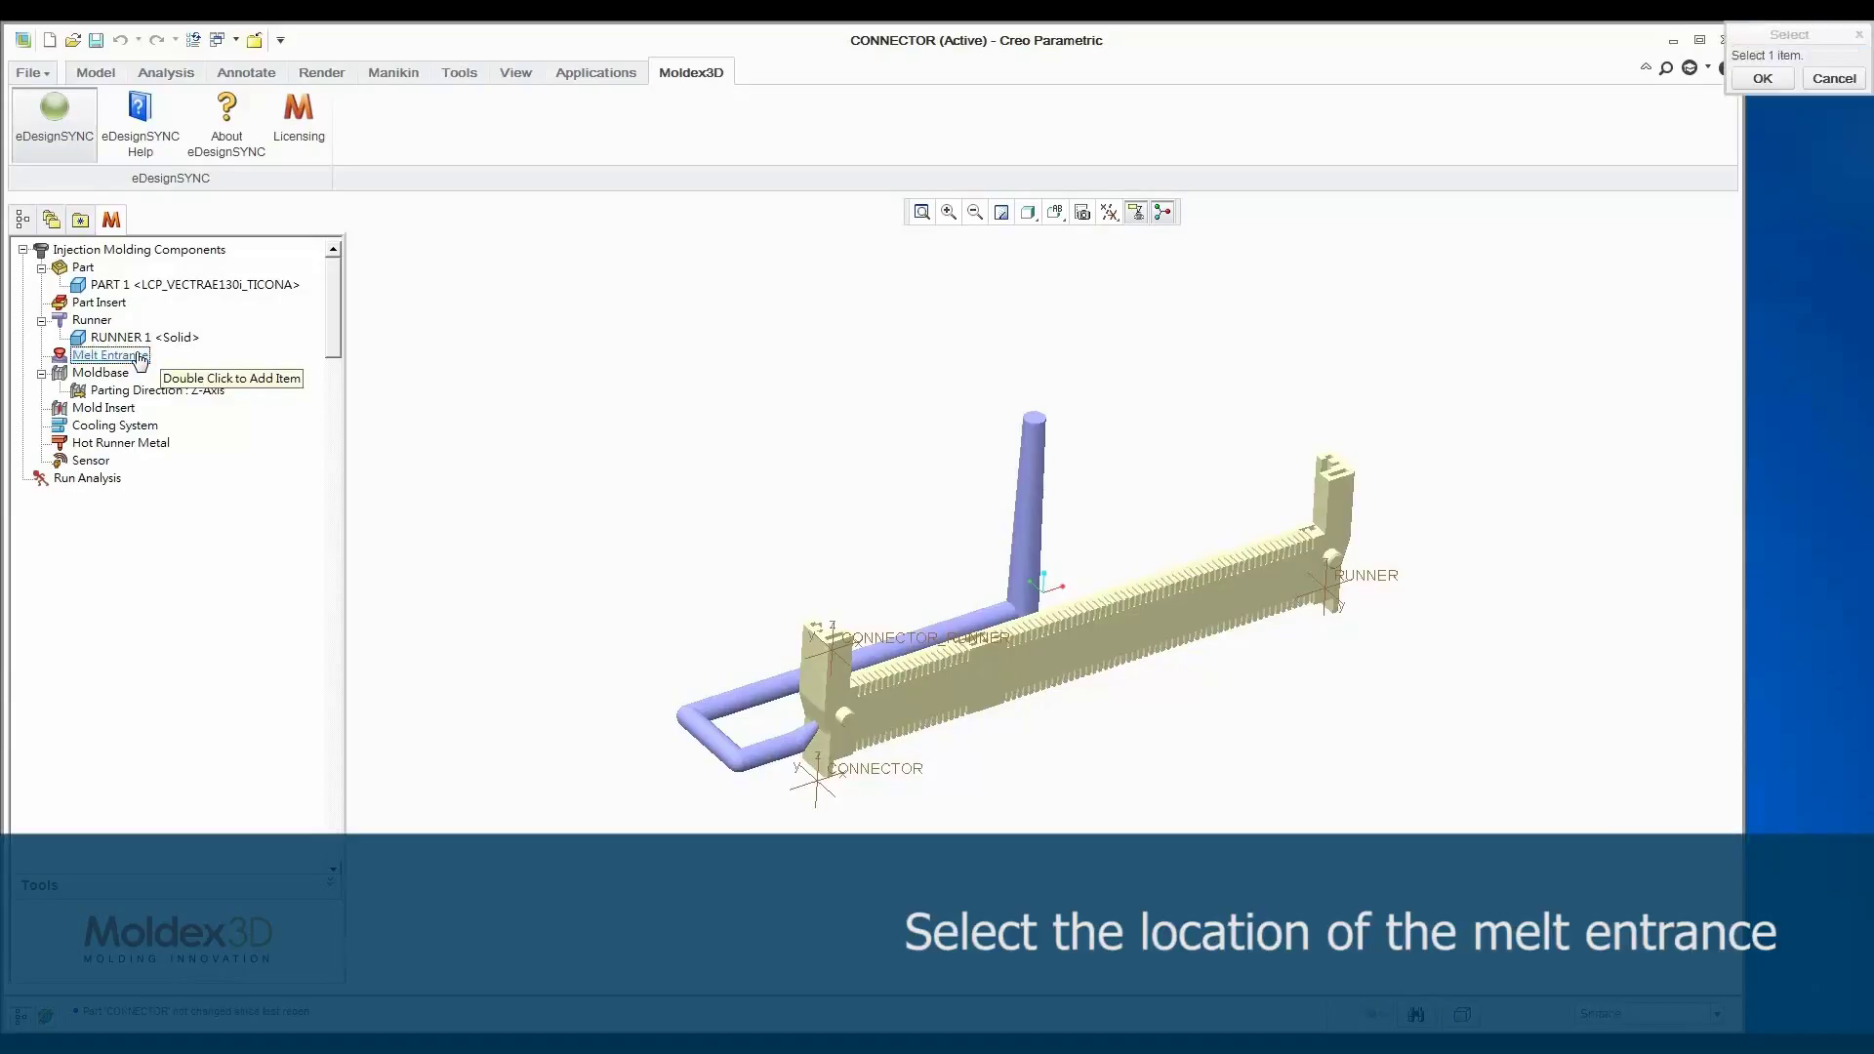
{"action": "left_click", "coordinate": [1035, 419]}
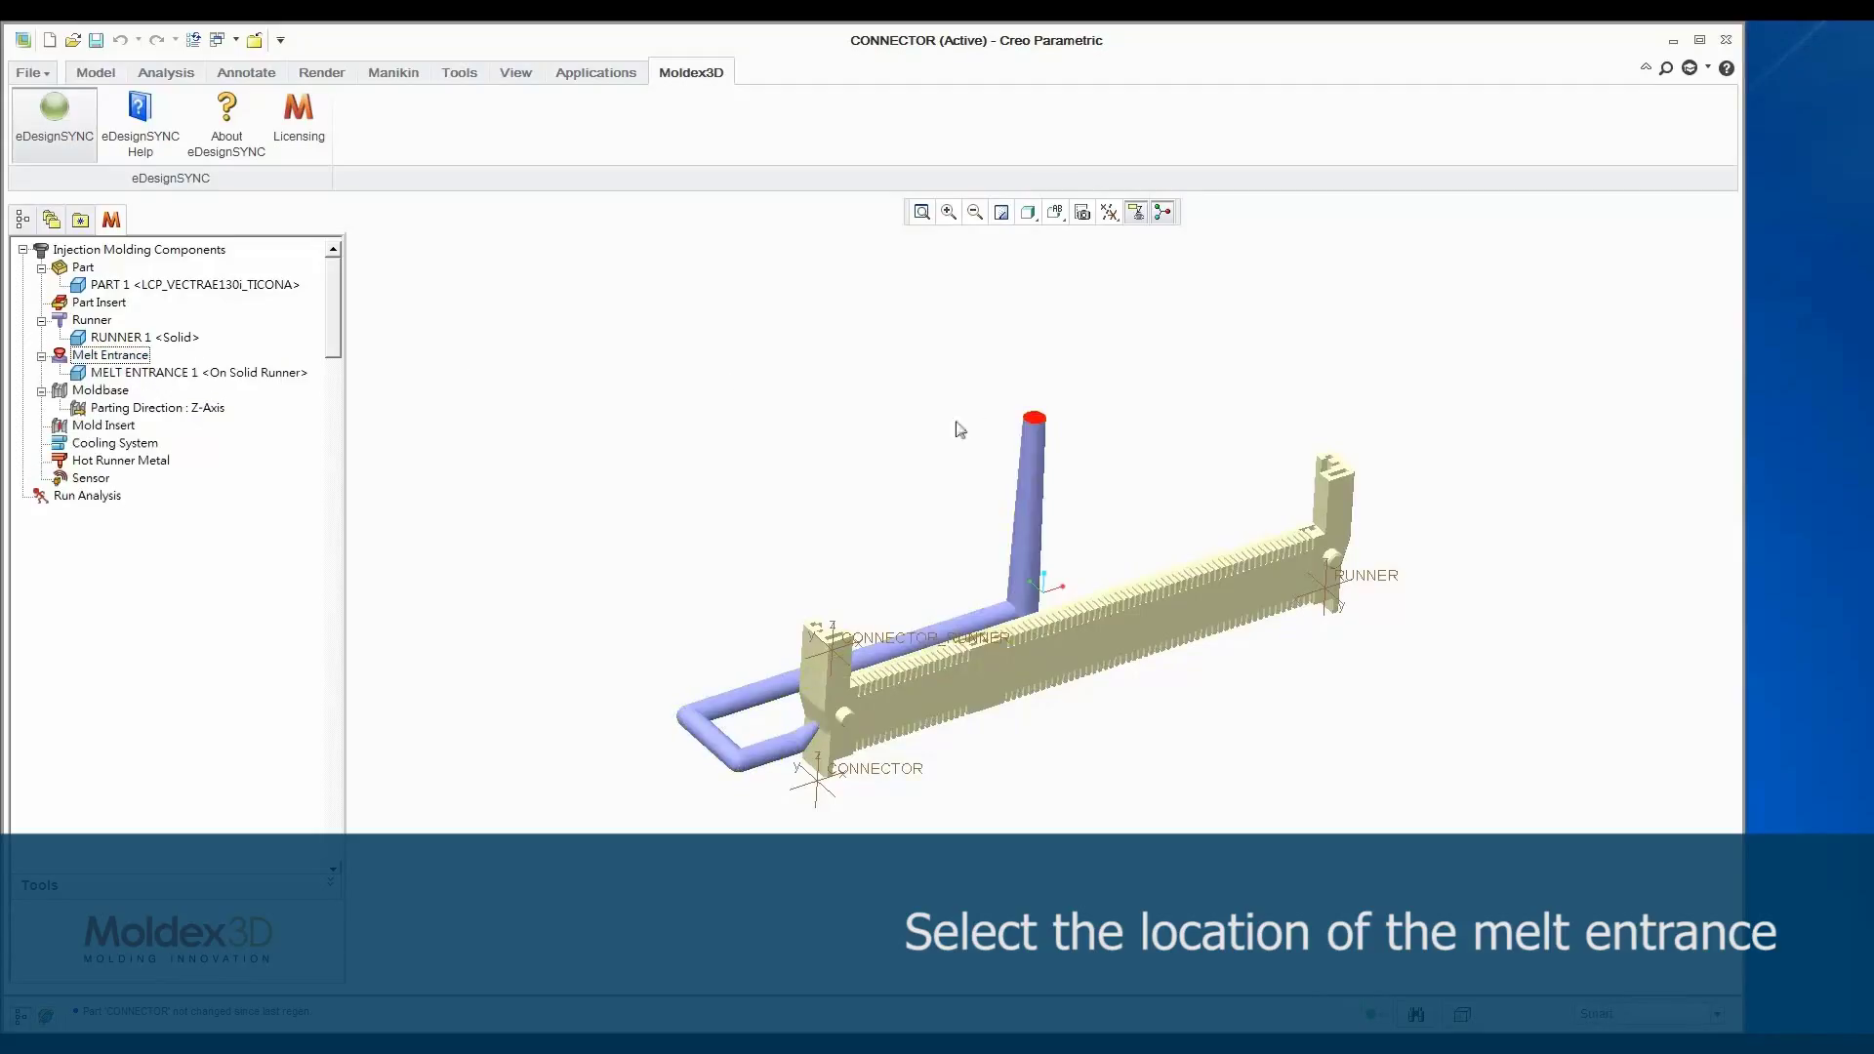
{"action": "left_click", "coordinate": [101, 391]}
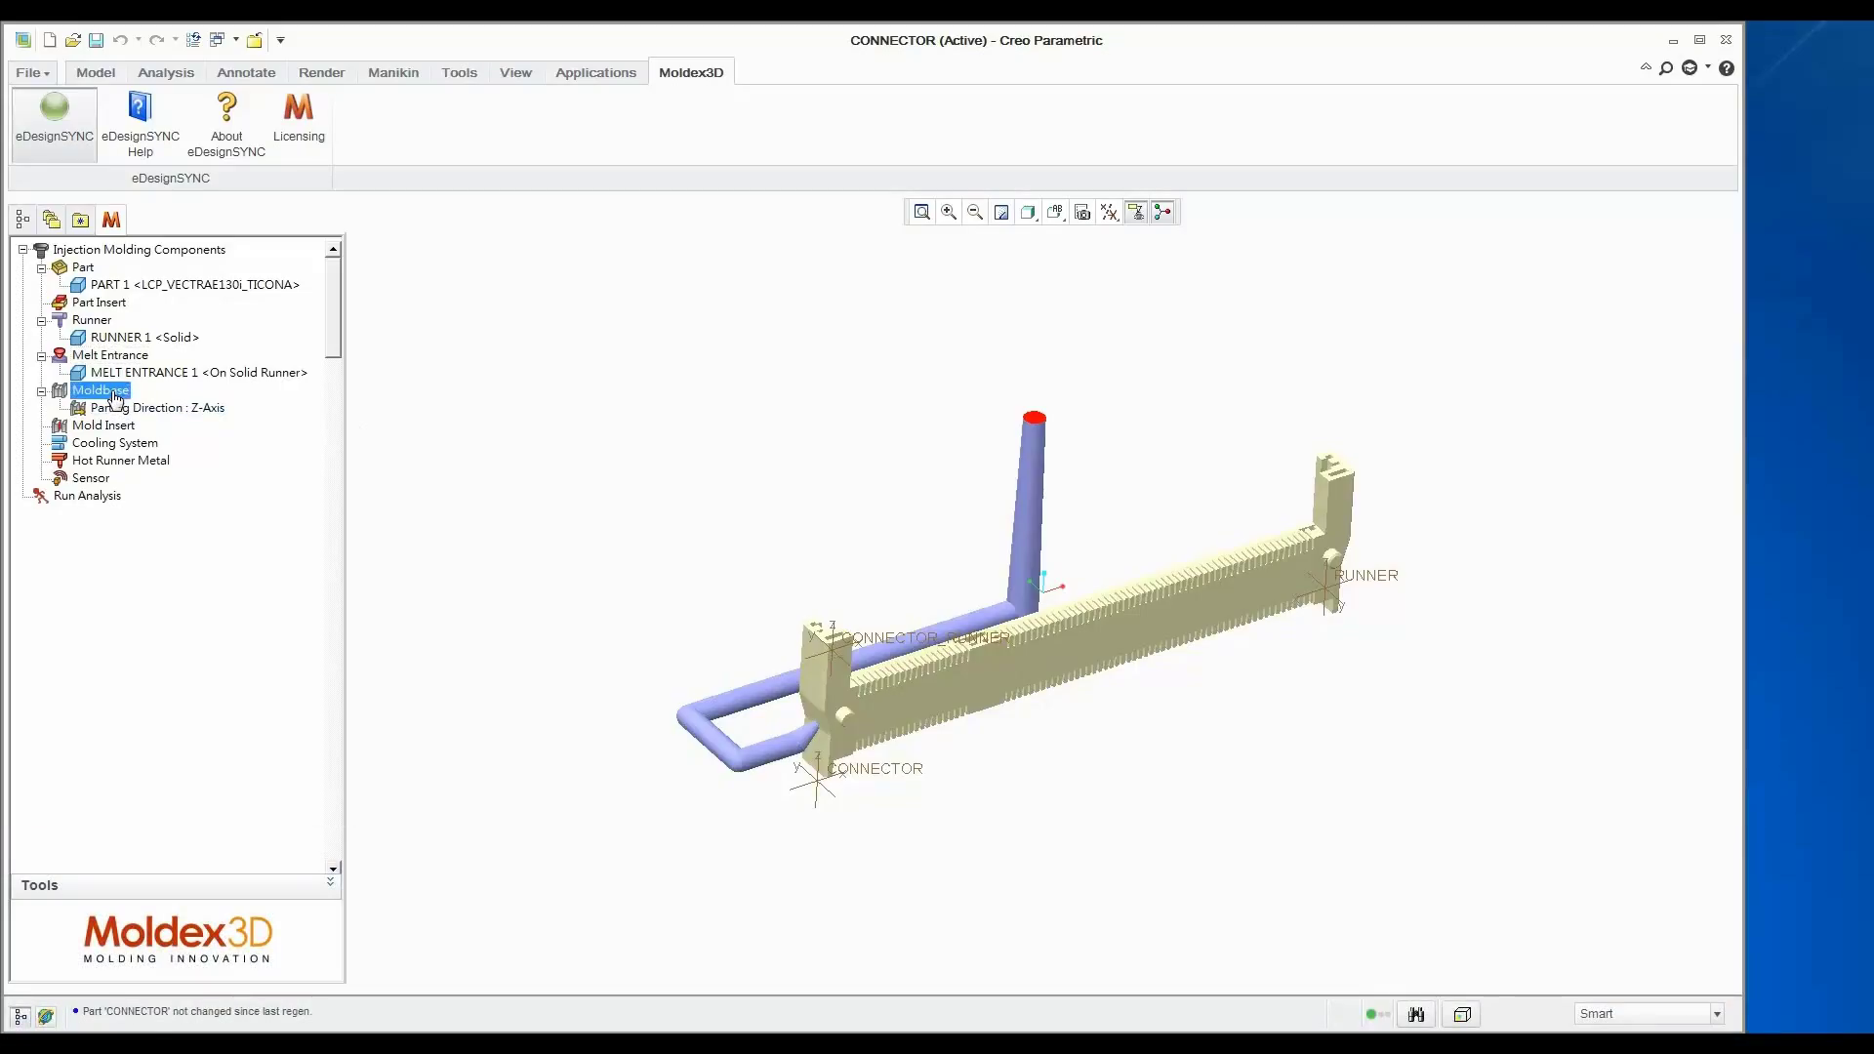
{"action": "double_click", "coordinate": [115, 395]}
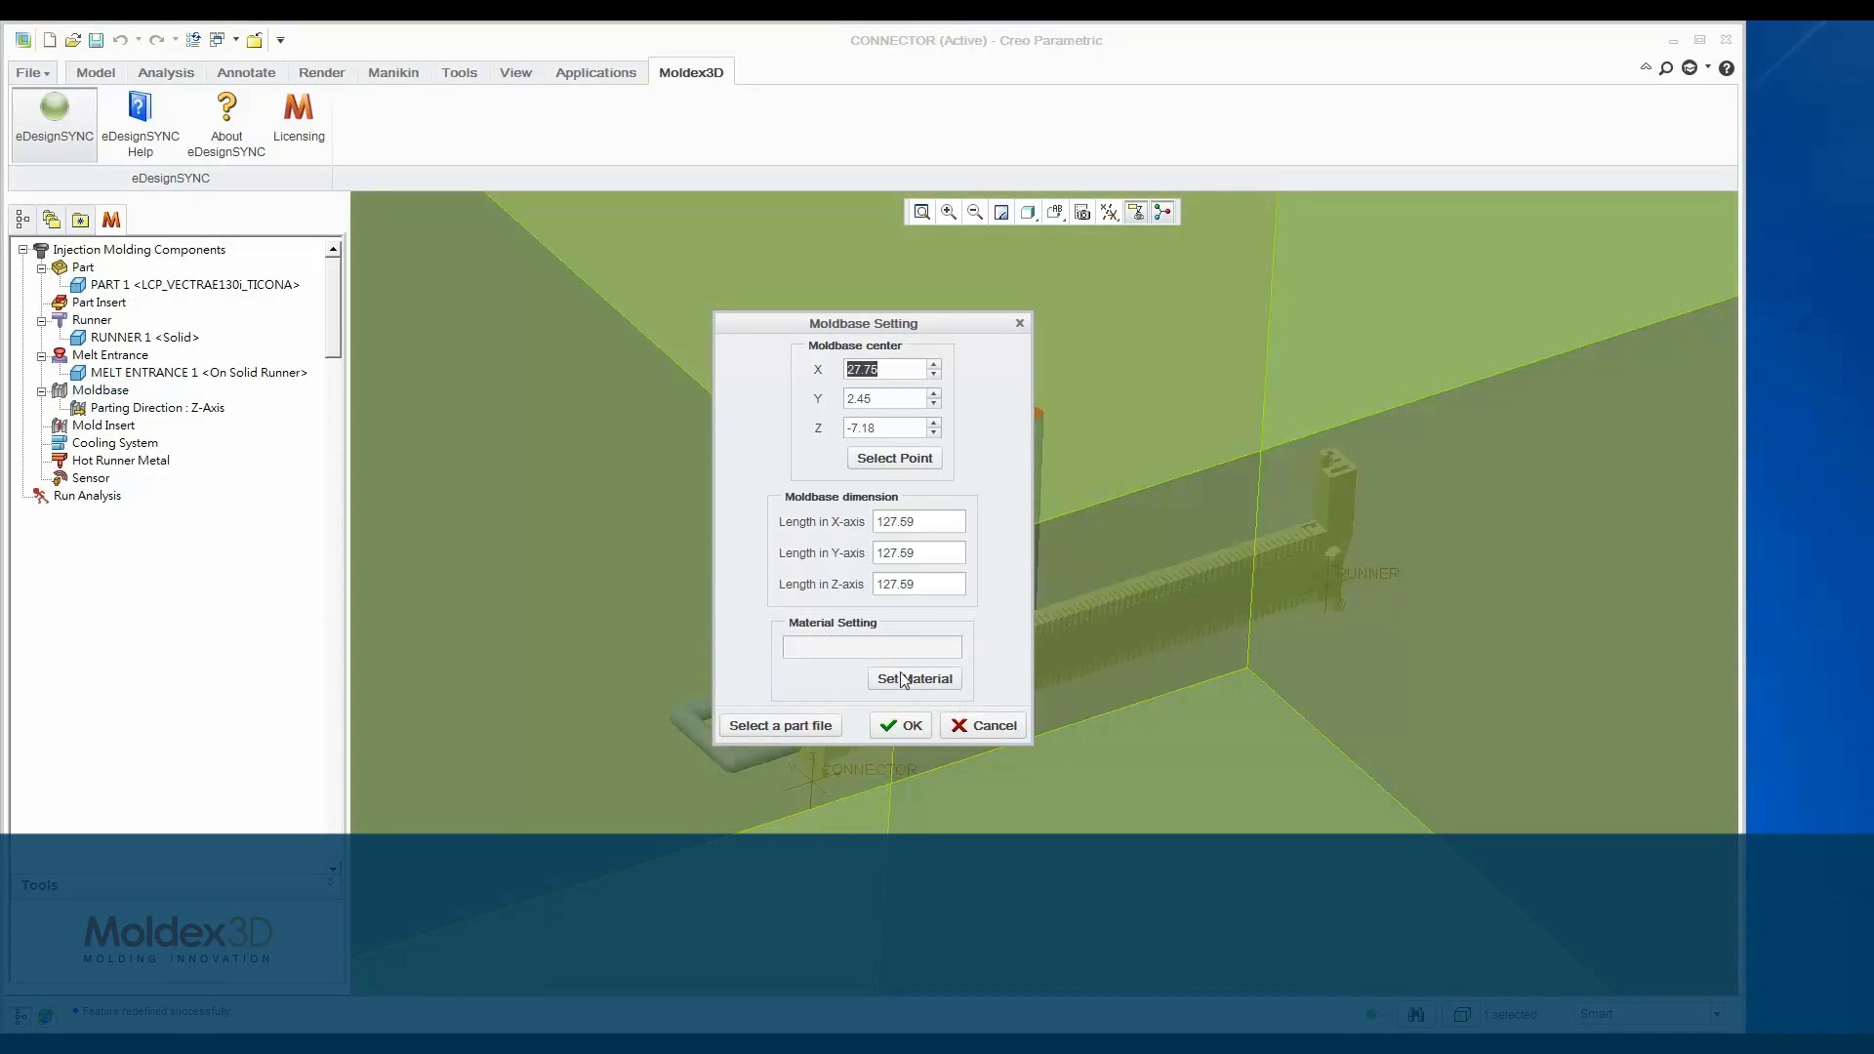
Step: Give the mold base material Metal_QC-10_ALCOA, keeping its default centre and dimensions
{"action": "left_click", "coordinate": [901, 677]}
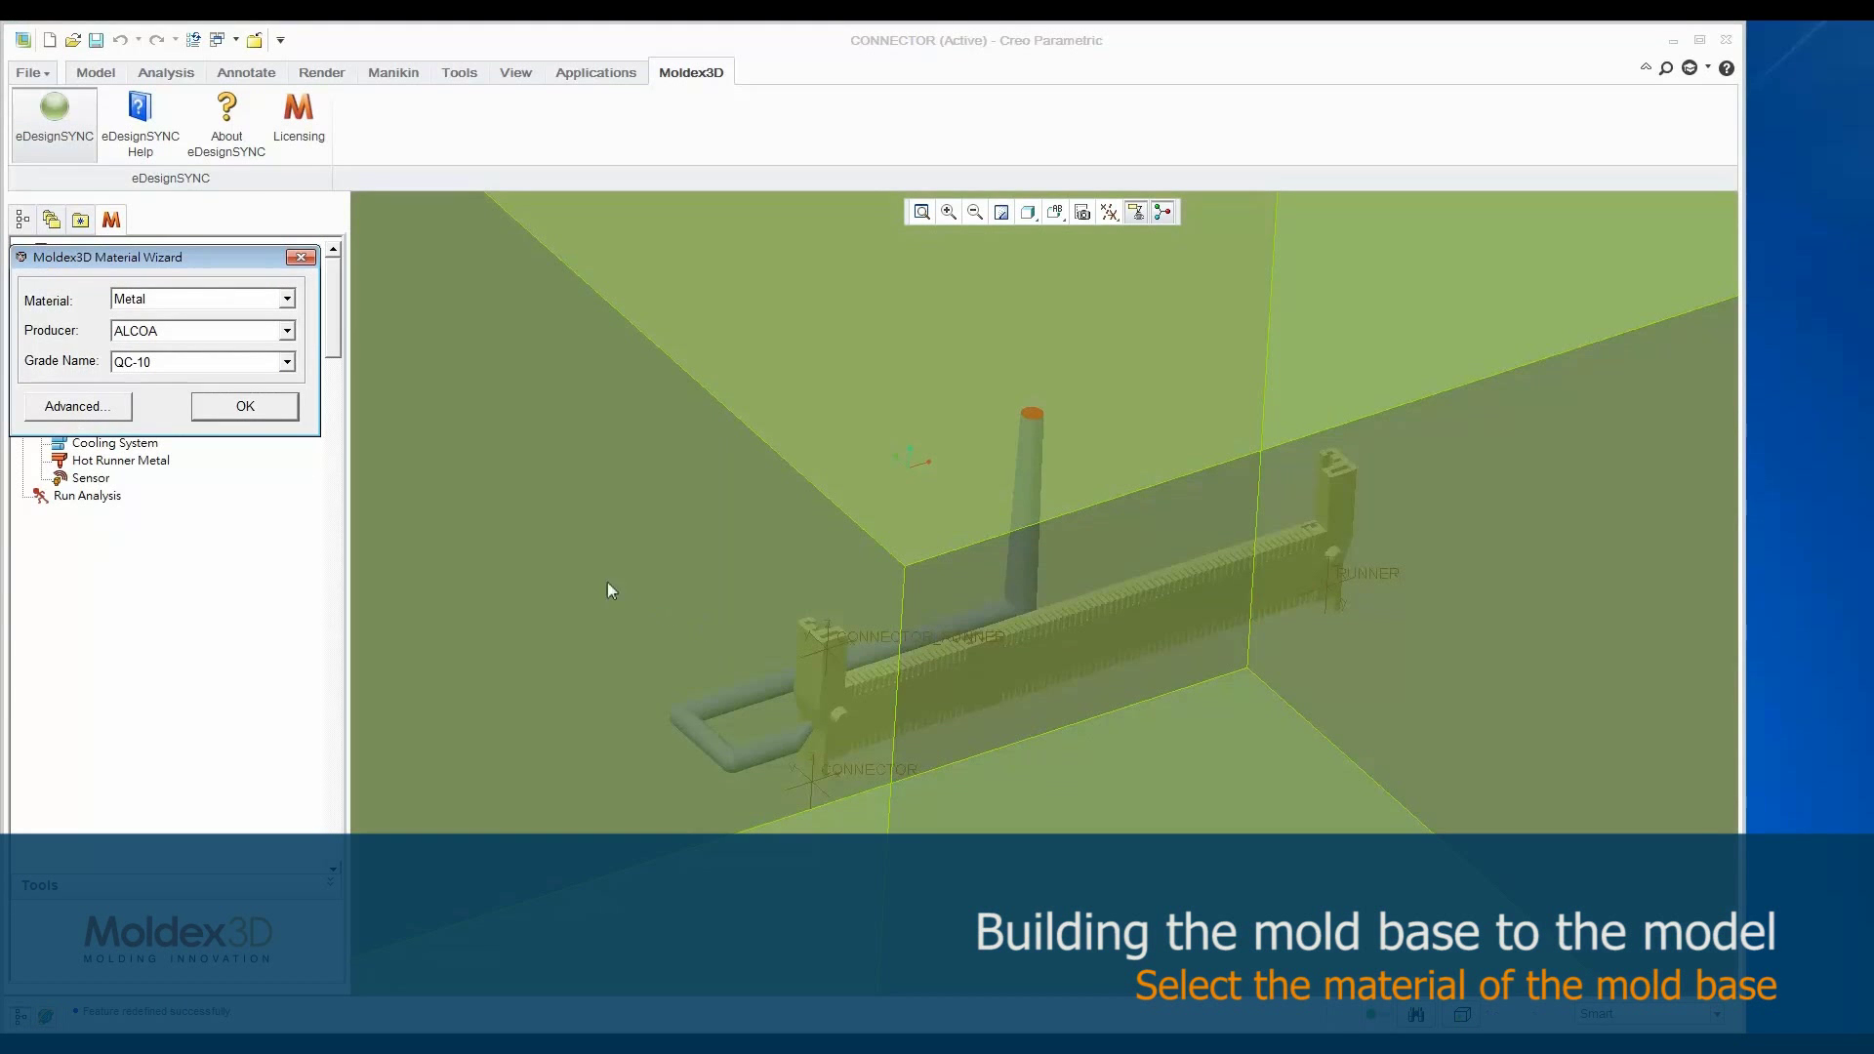
{"action": "left_click", "coordinate": [245, 407]}
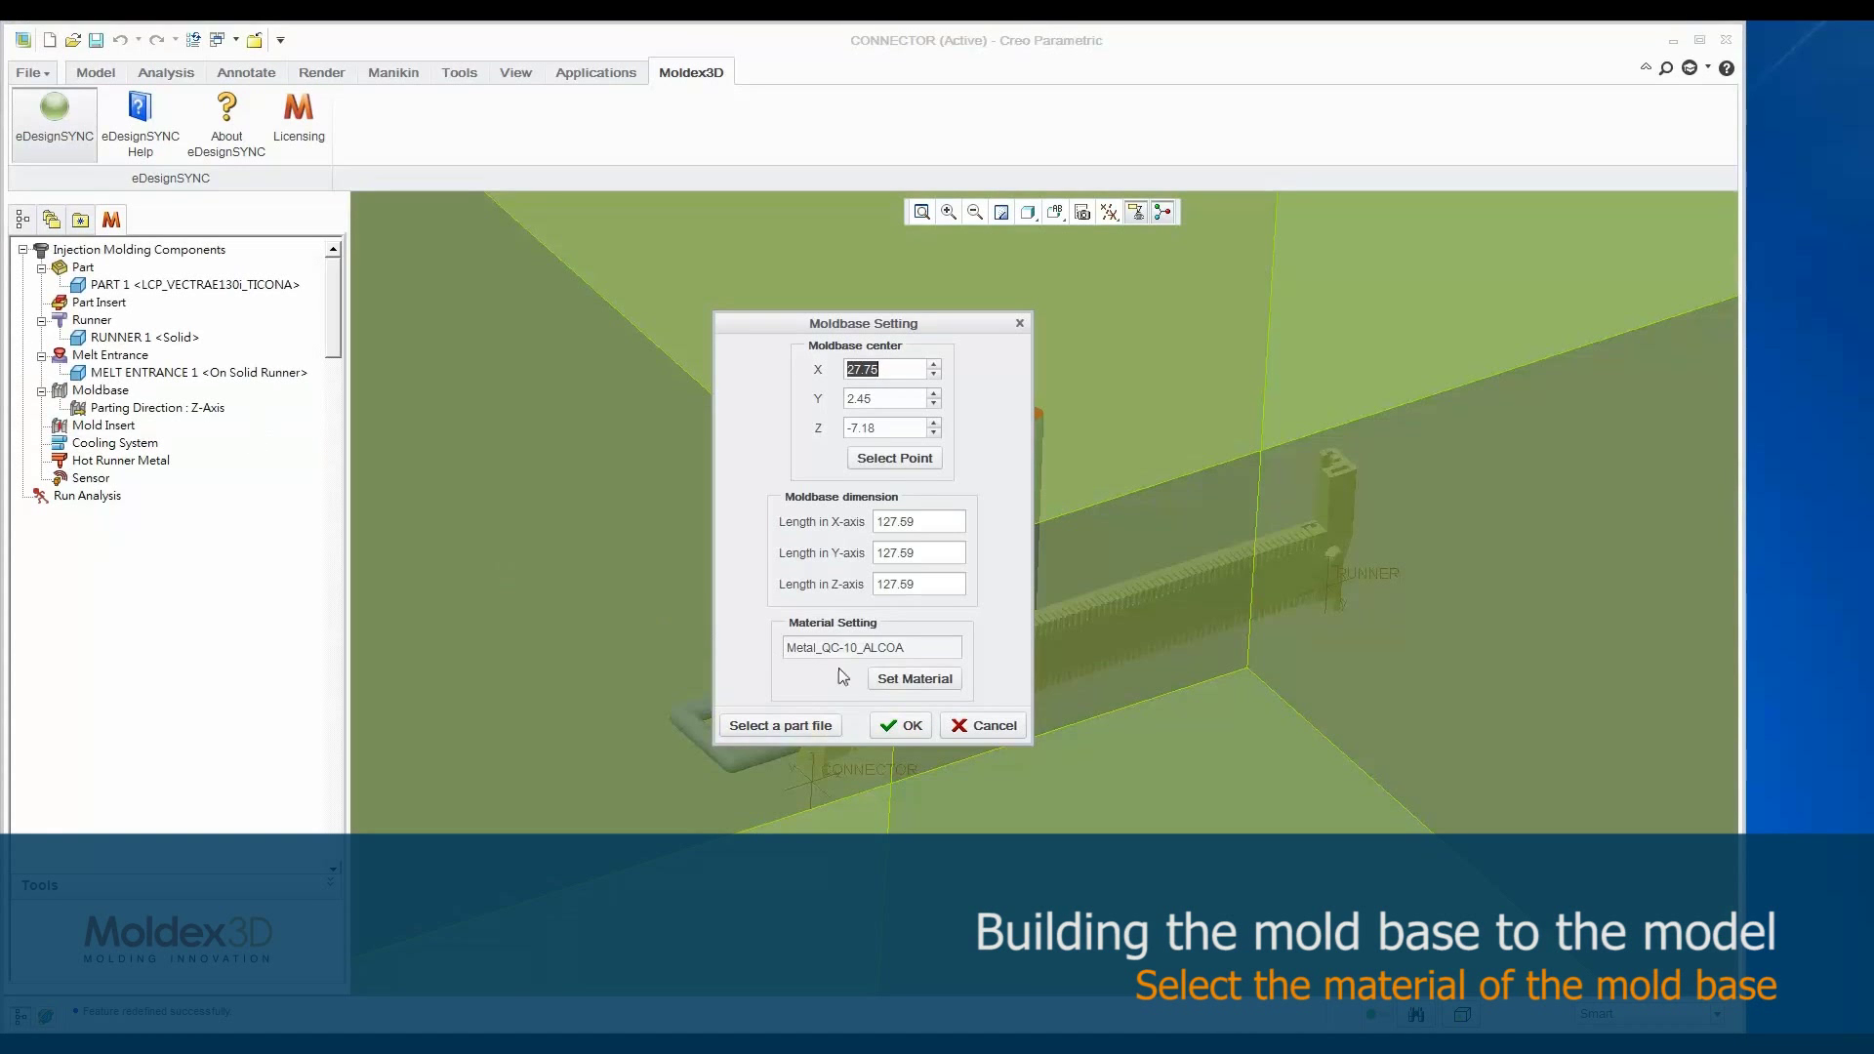
{"action": "left_click", "coordinate": [908, 726]}
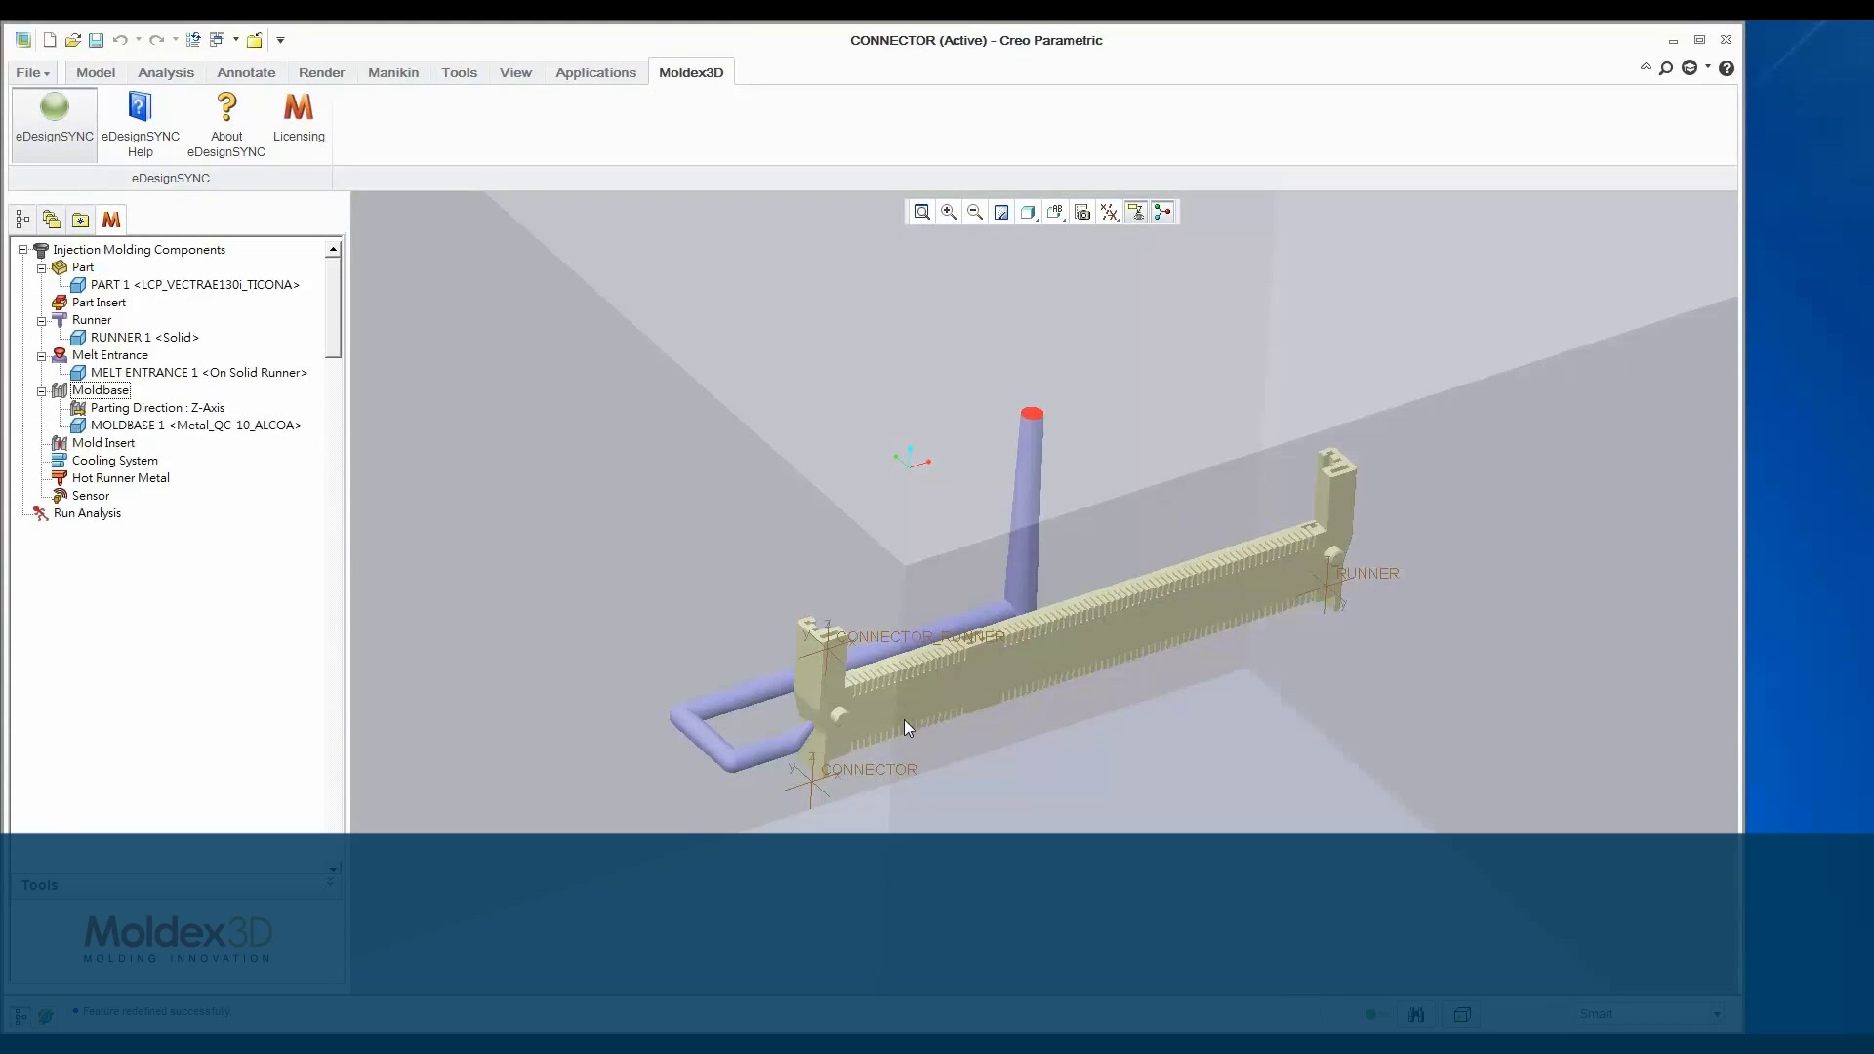
Step: Launch an Injection Analysis 2 - F P W run with 0.05 s filling time
{"action": "left_click", "coordinate": [102, 514]}
{"action": "left_click", "coordinate": [263, 81]}
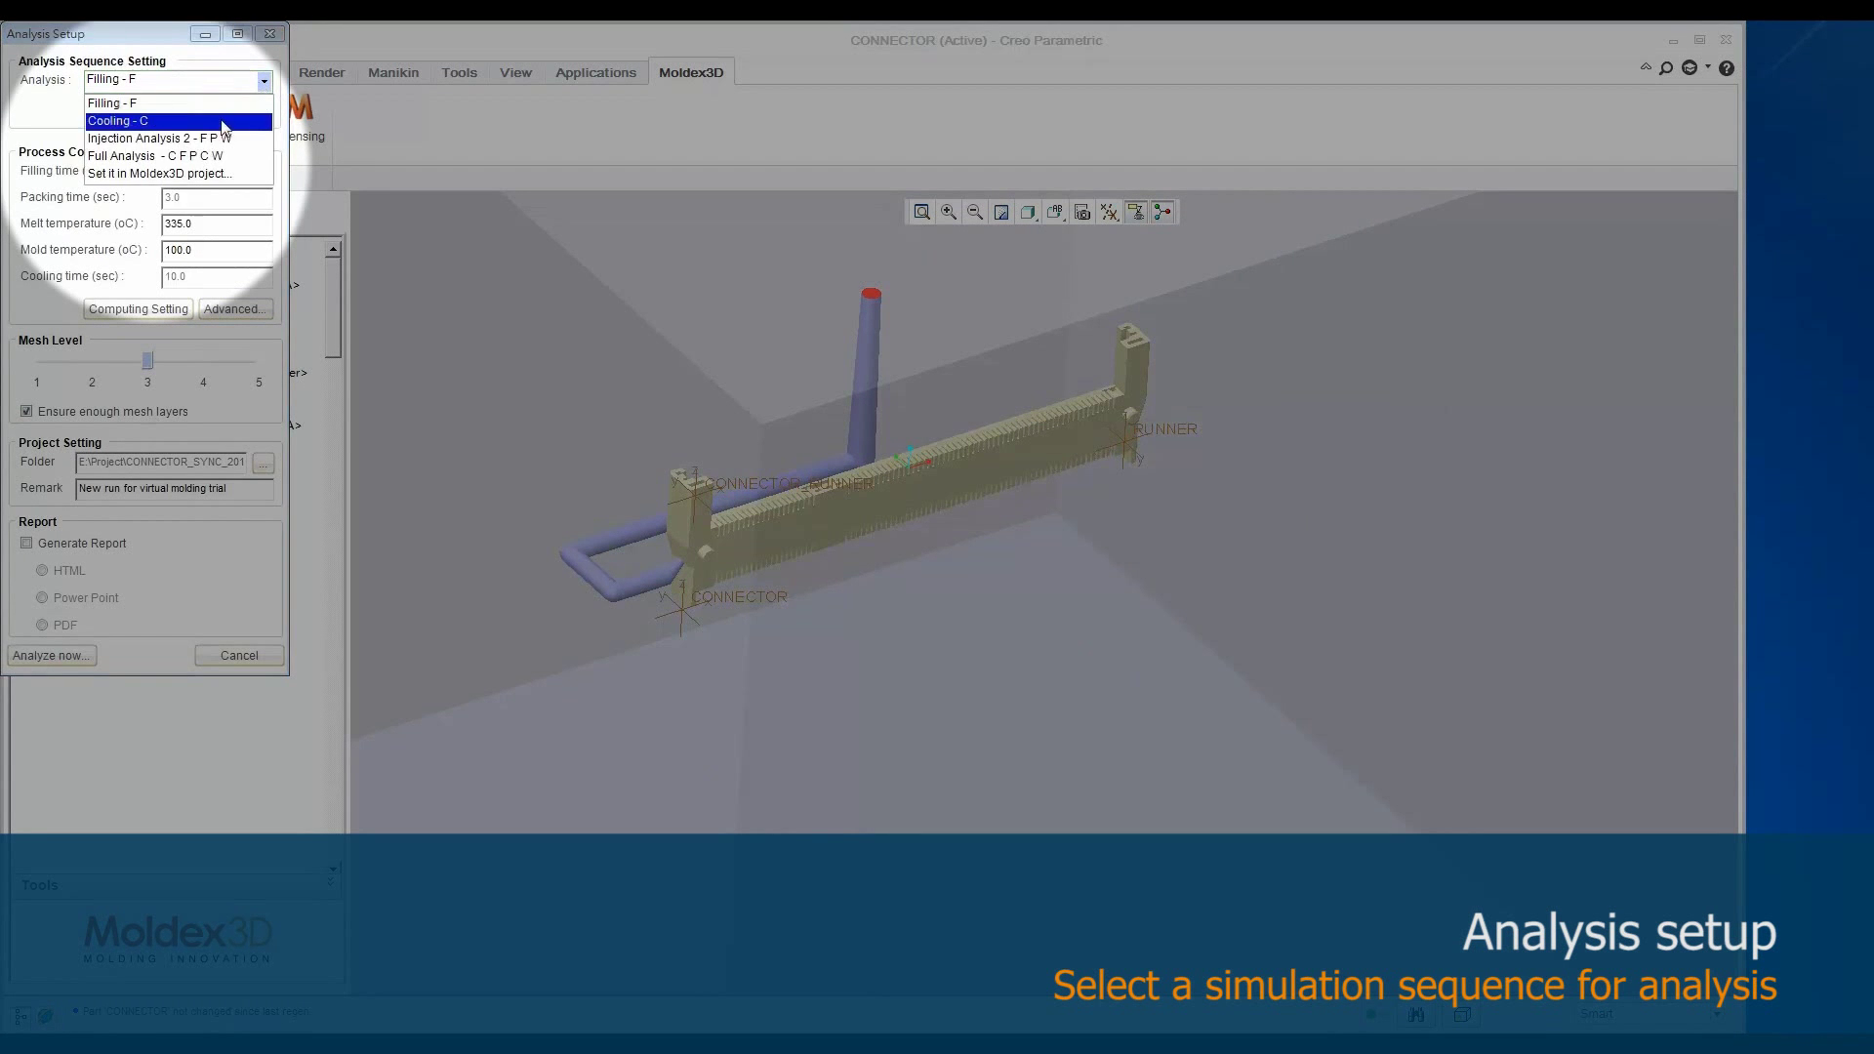
{"action": "left_click", "coordinate": [226, 139]}
{"action": "double_click", "coordinate": [215, 170]}
{"action": "type", "text": "0.05"}
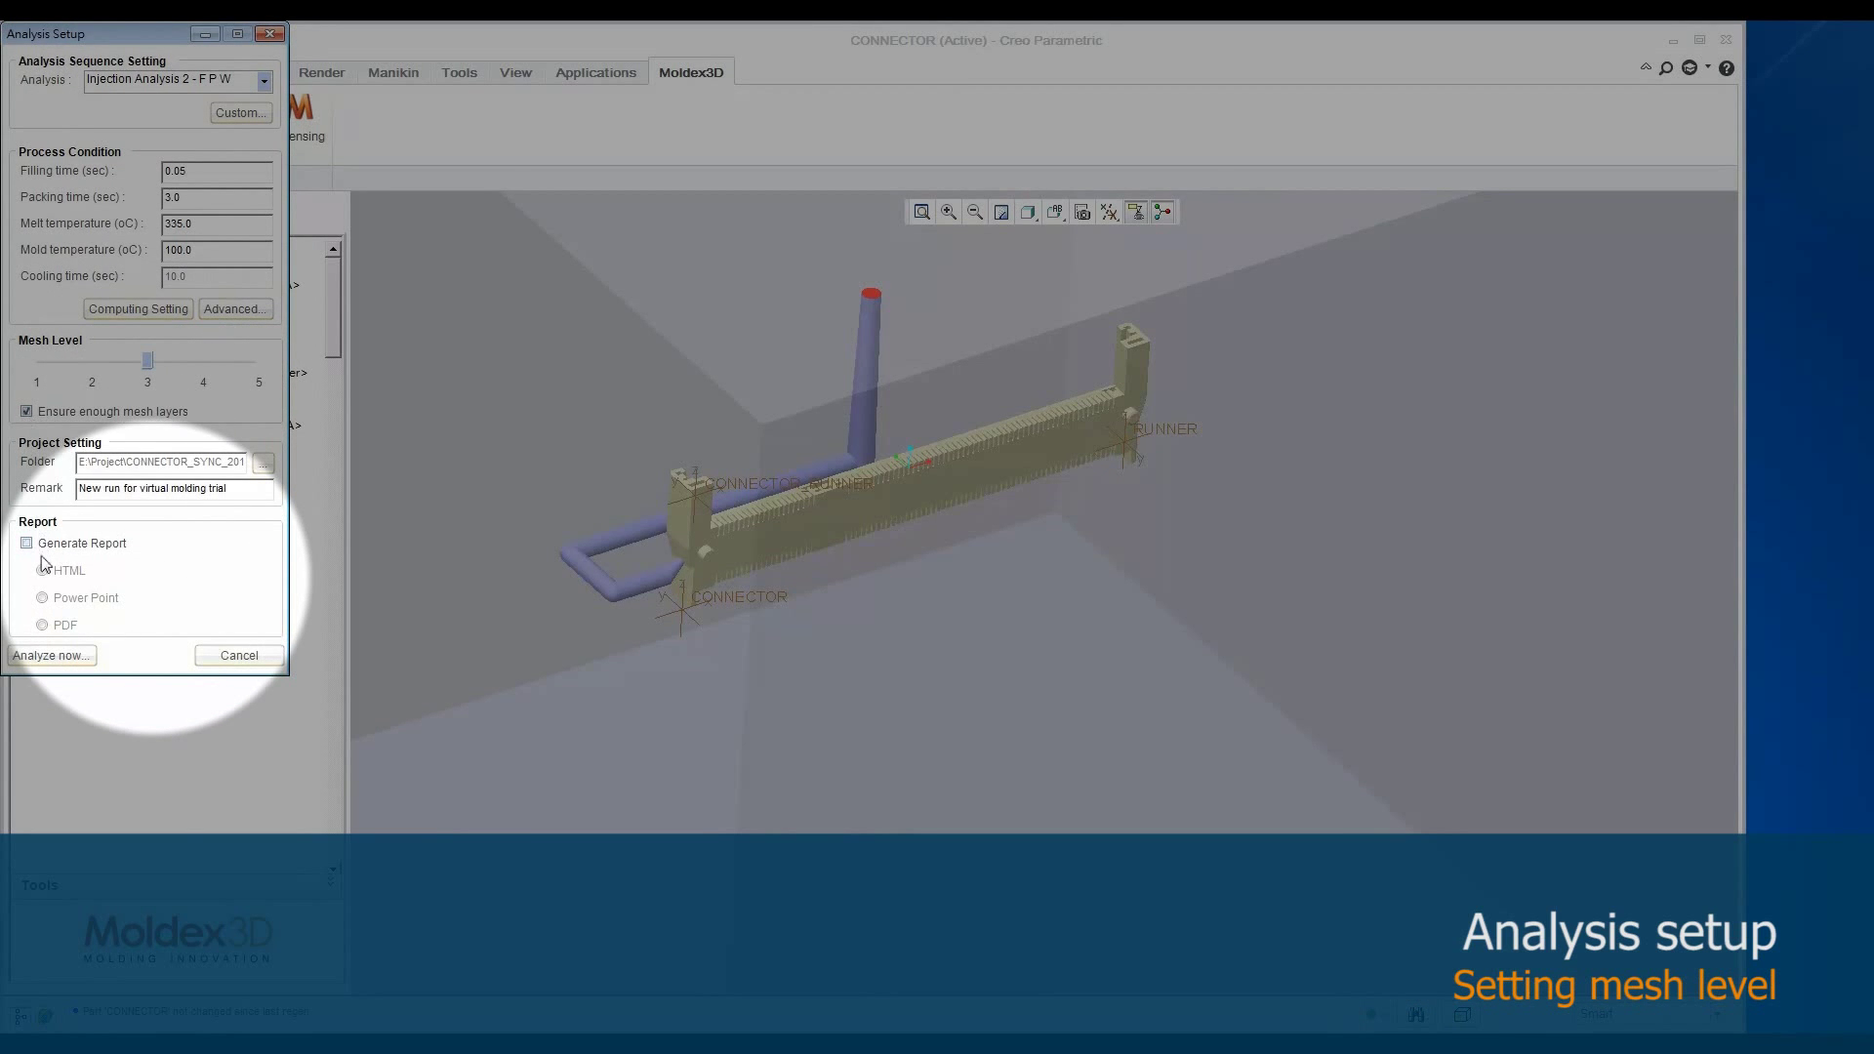
{"action": "left_click", "coordinate": [51, 655]}
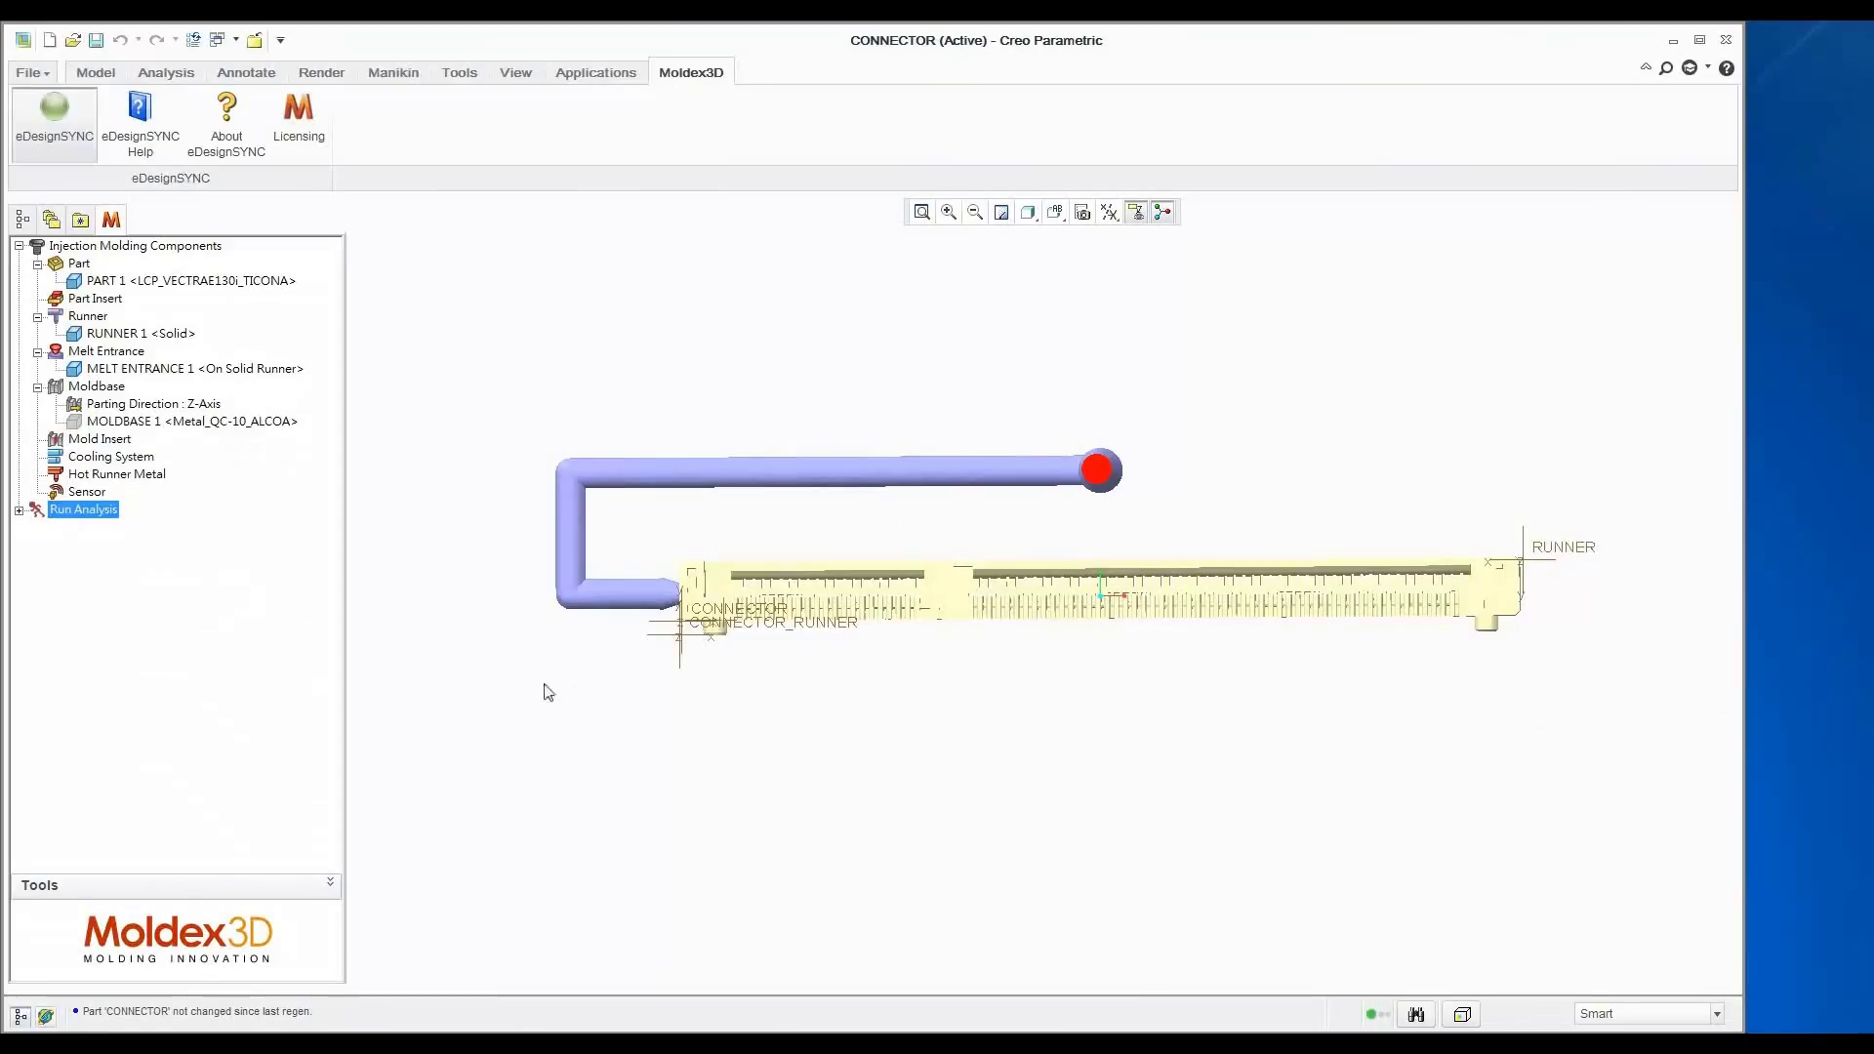
Step: Display Run1's Filling Melt Front Time result on the connector
{"action": "left_click", "coordinate": [18, 511]}
{"action": "left_click", "coordinate": [38, 544]}
{"action": "left_click", "coordinate": [56, 615]}
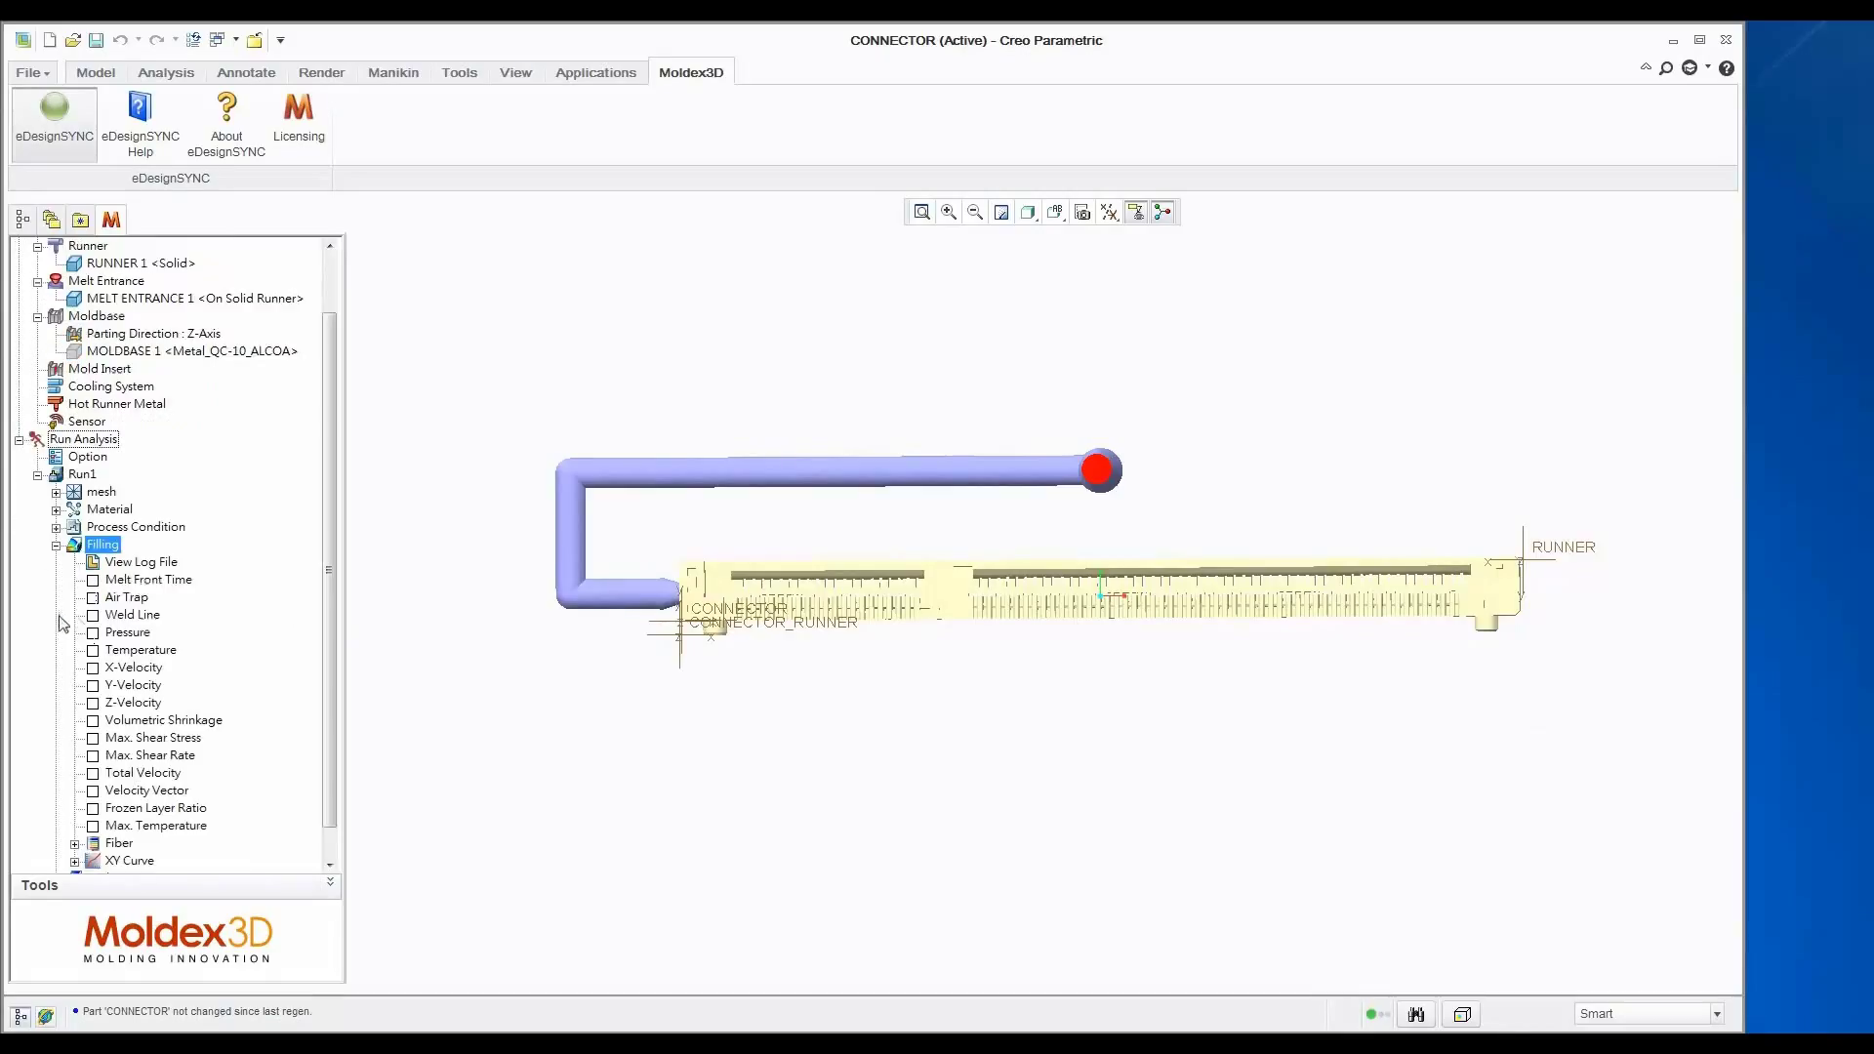
{"action": "left_click", "coordinate": [145, 582]}
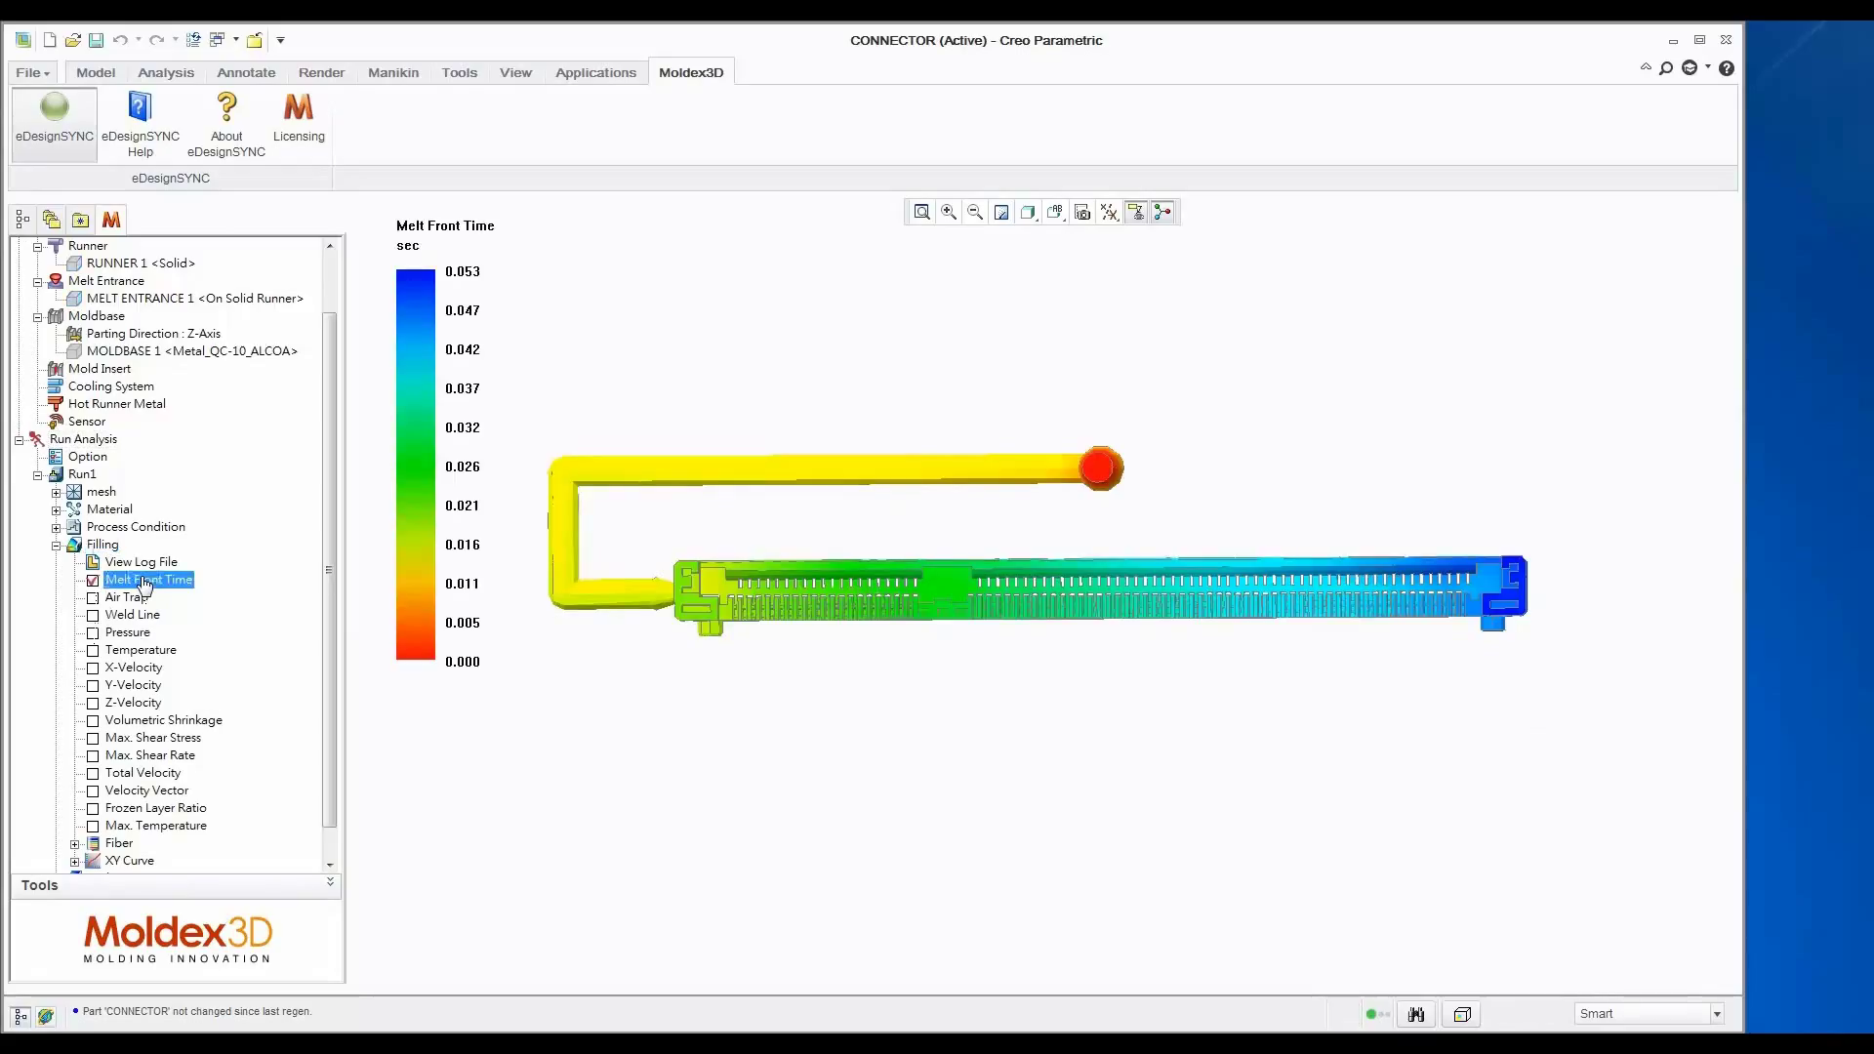
Step: Set the Melt Front Time display step to 2 and play the animation
{"action": "right_click", "coordinate": [144, 583]}
{"action": "left_click", "coordinate": [201, 595]}
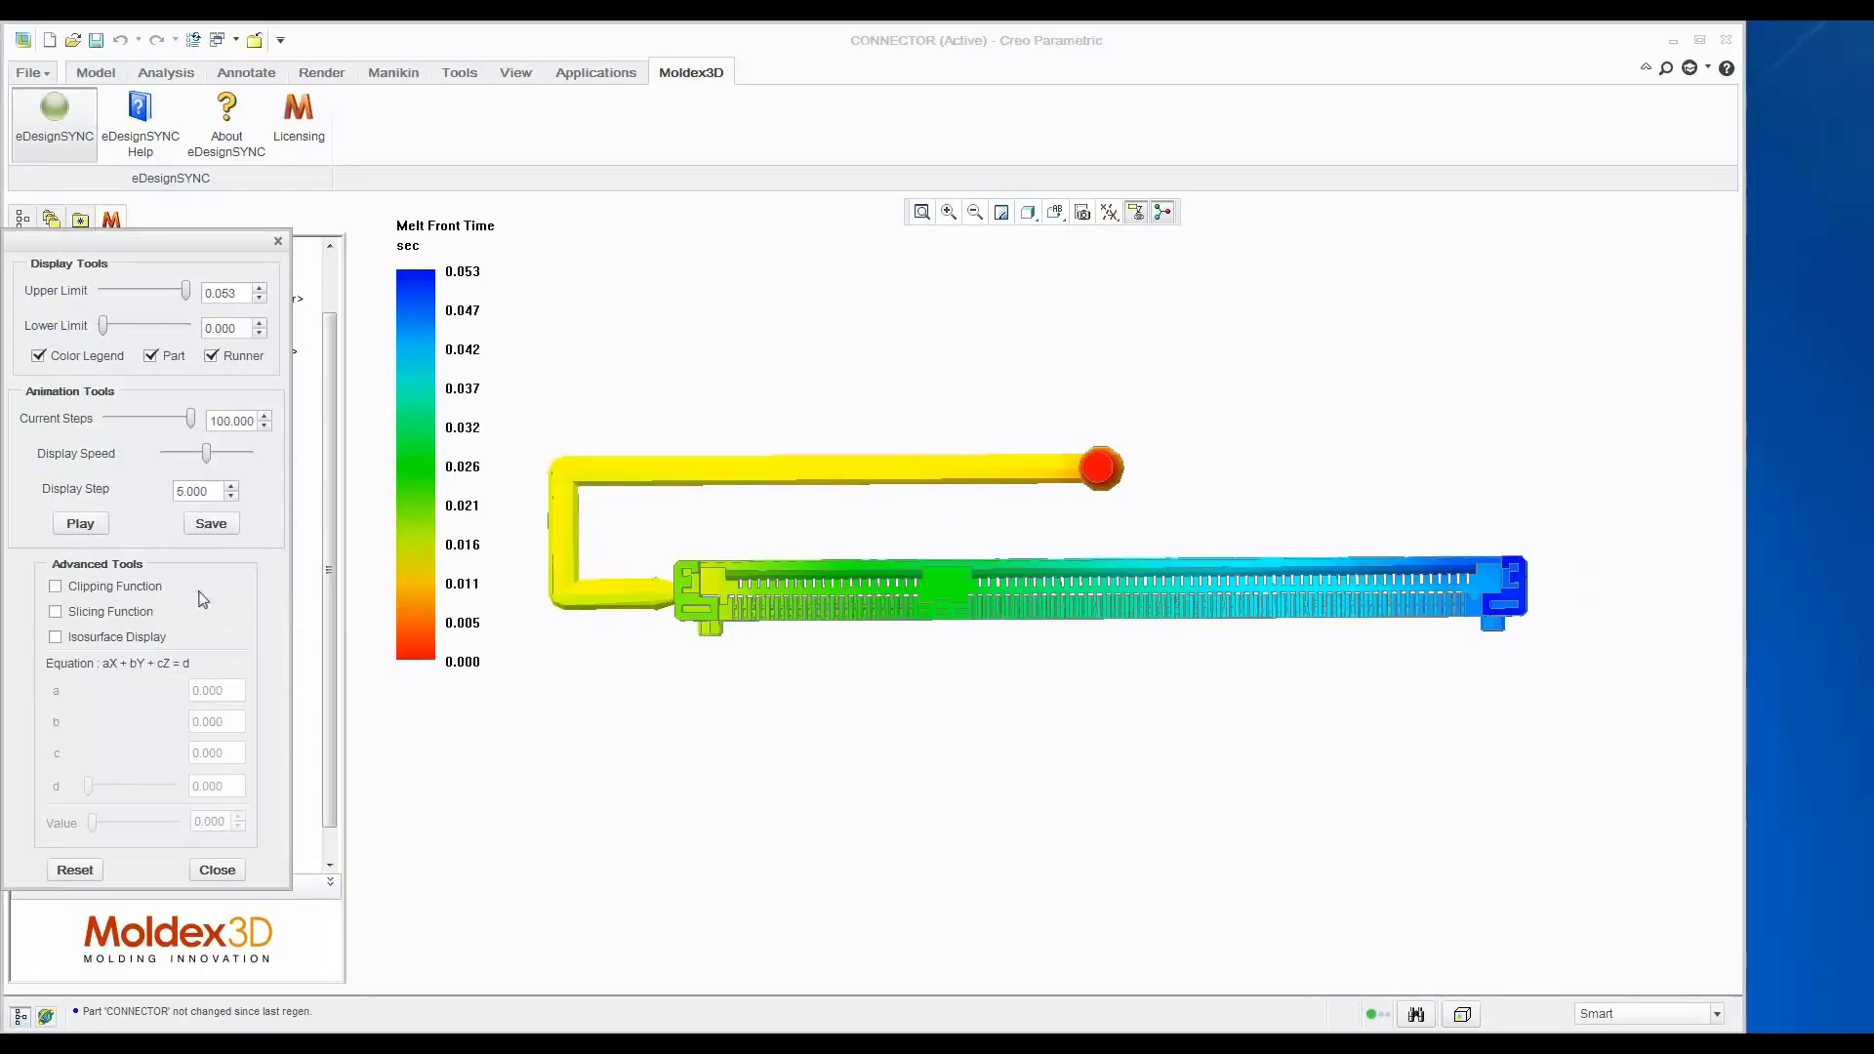
{"action": "double_click", "coordinate": [214, 491]}
{"action": "type", "text": "2"}
{"action": "left_click", "coordinate": [97, 528]}
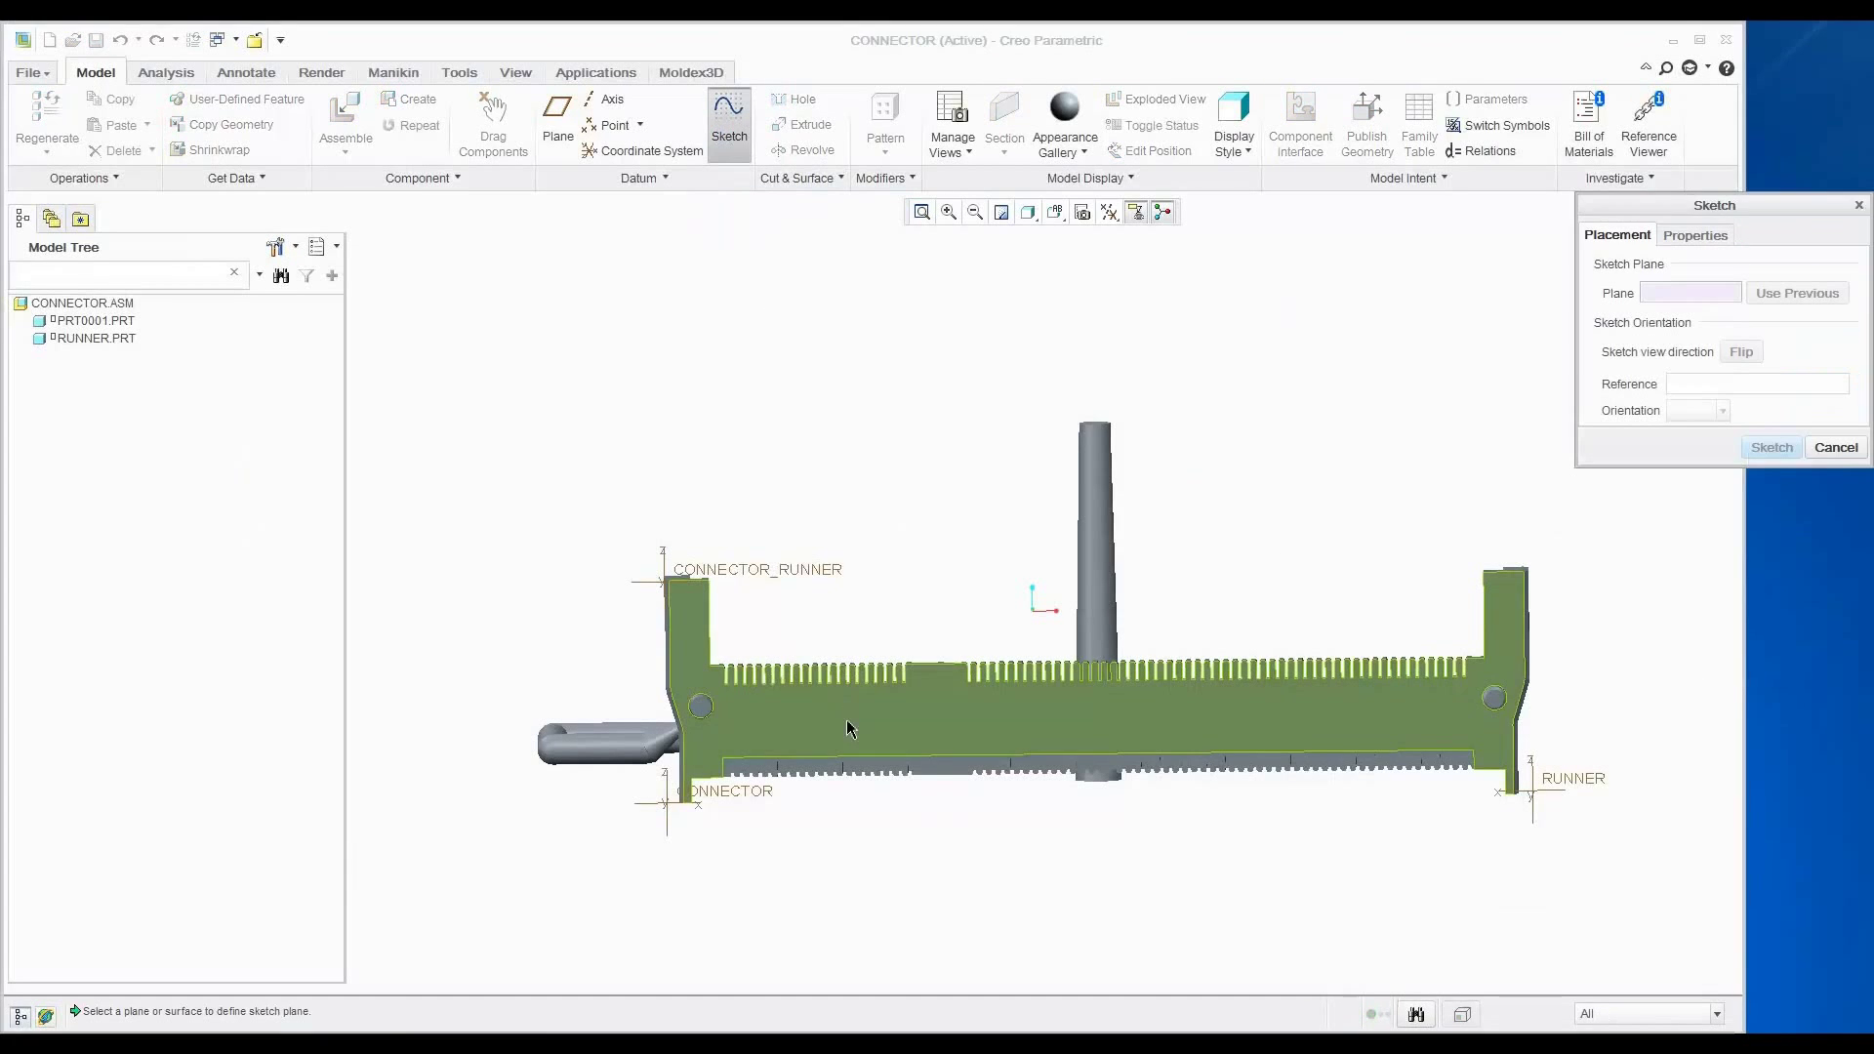
Step: Sketch on the connector's wall face, starting with a vertical reference line
{"action": "left_click", "coordinate": [847, 728]}
{"action": "left_click", "coordinate": [1771, 447]}
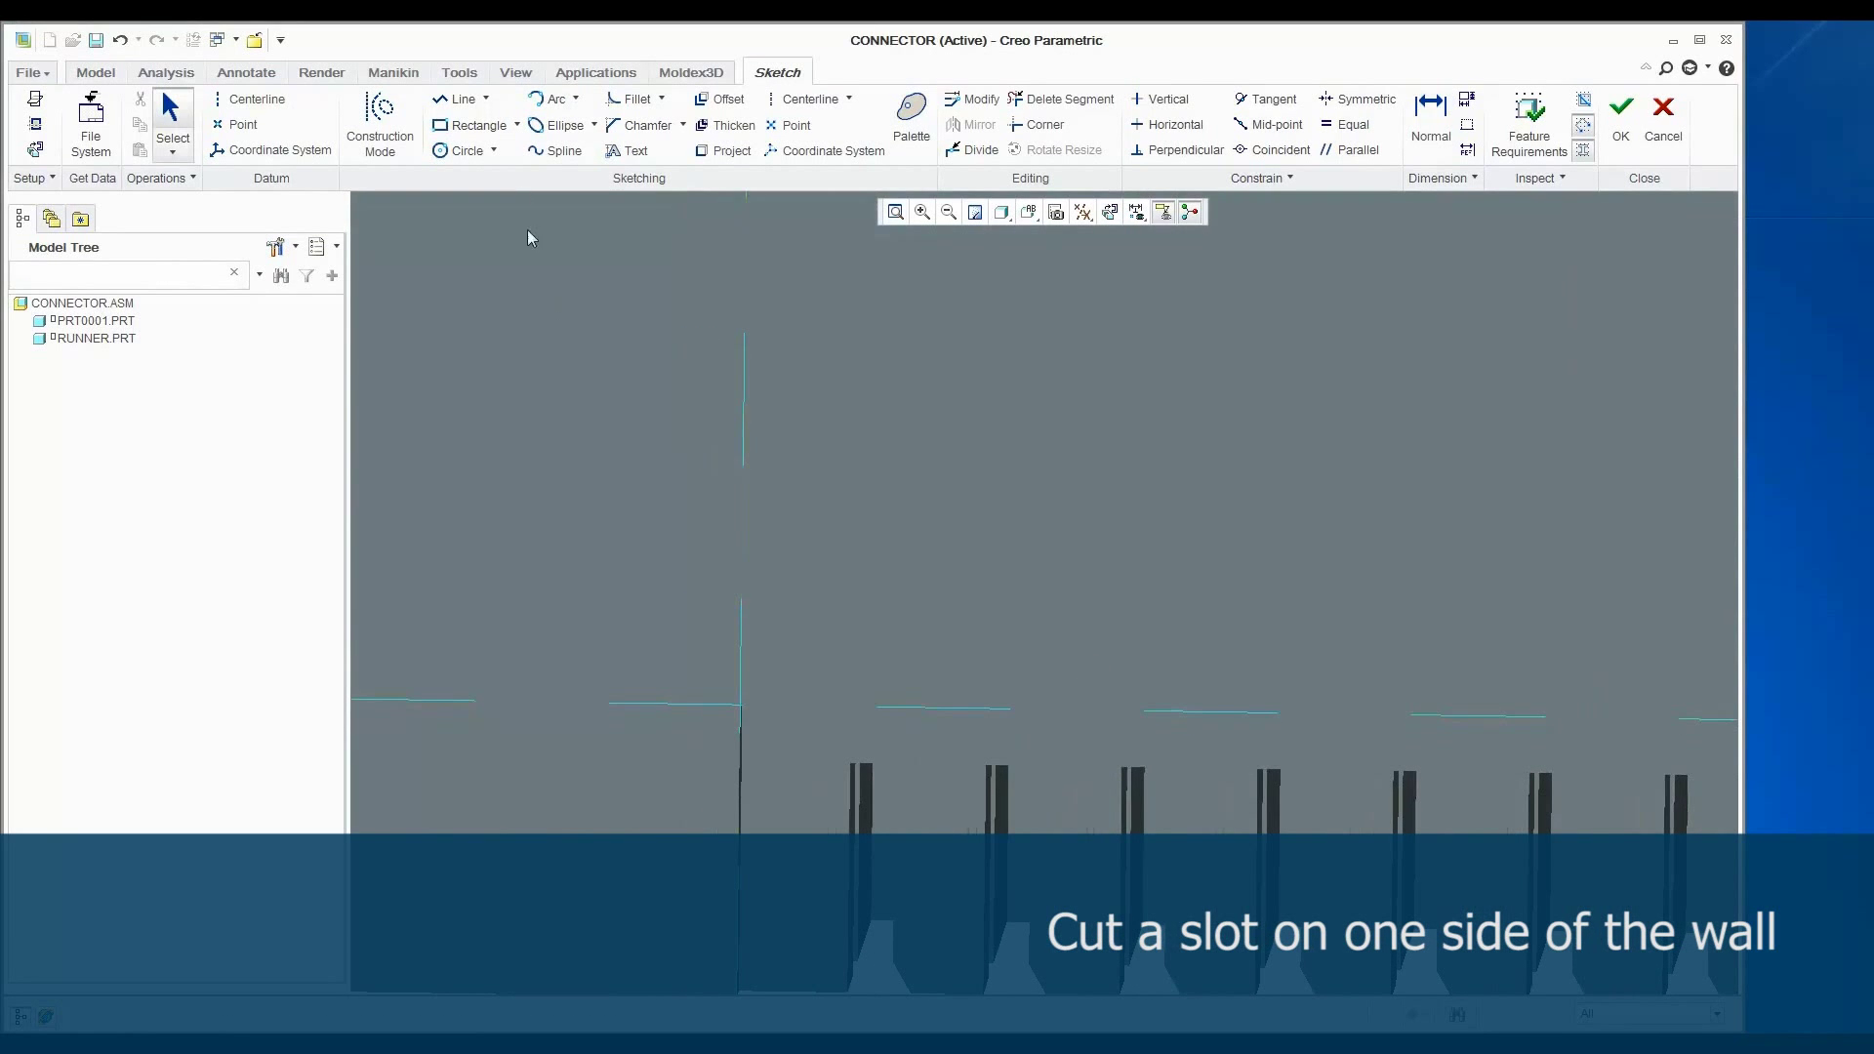
{"action": "left_click", "coordinate": [740, 703]}
{"action": "left_click", "coordinate": [742, 487]}
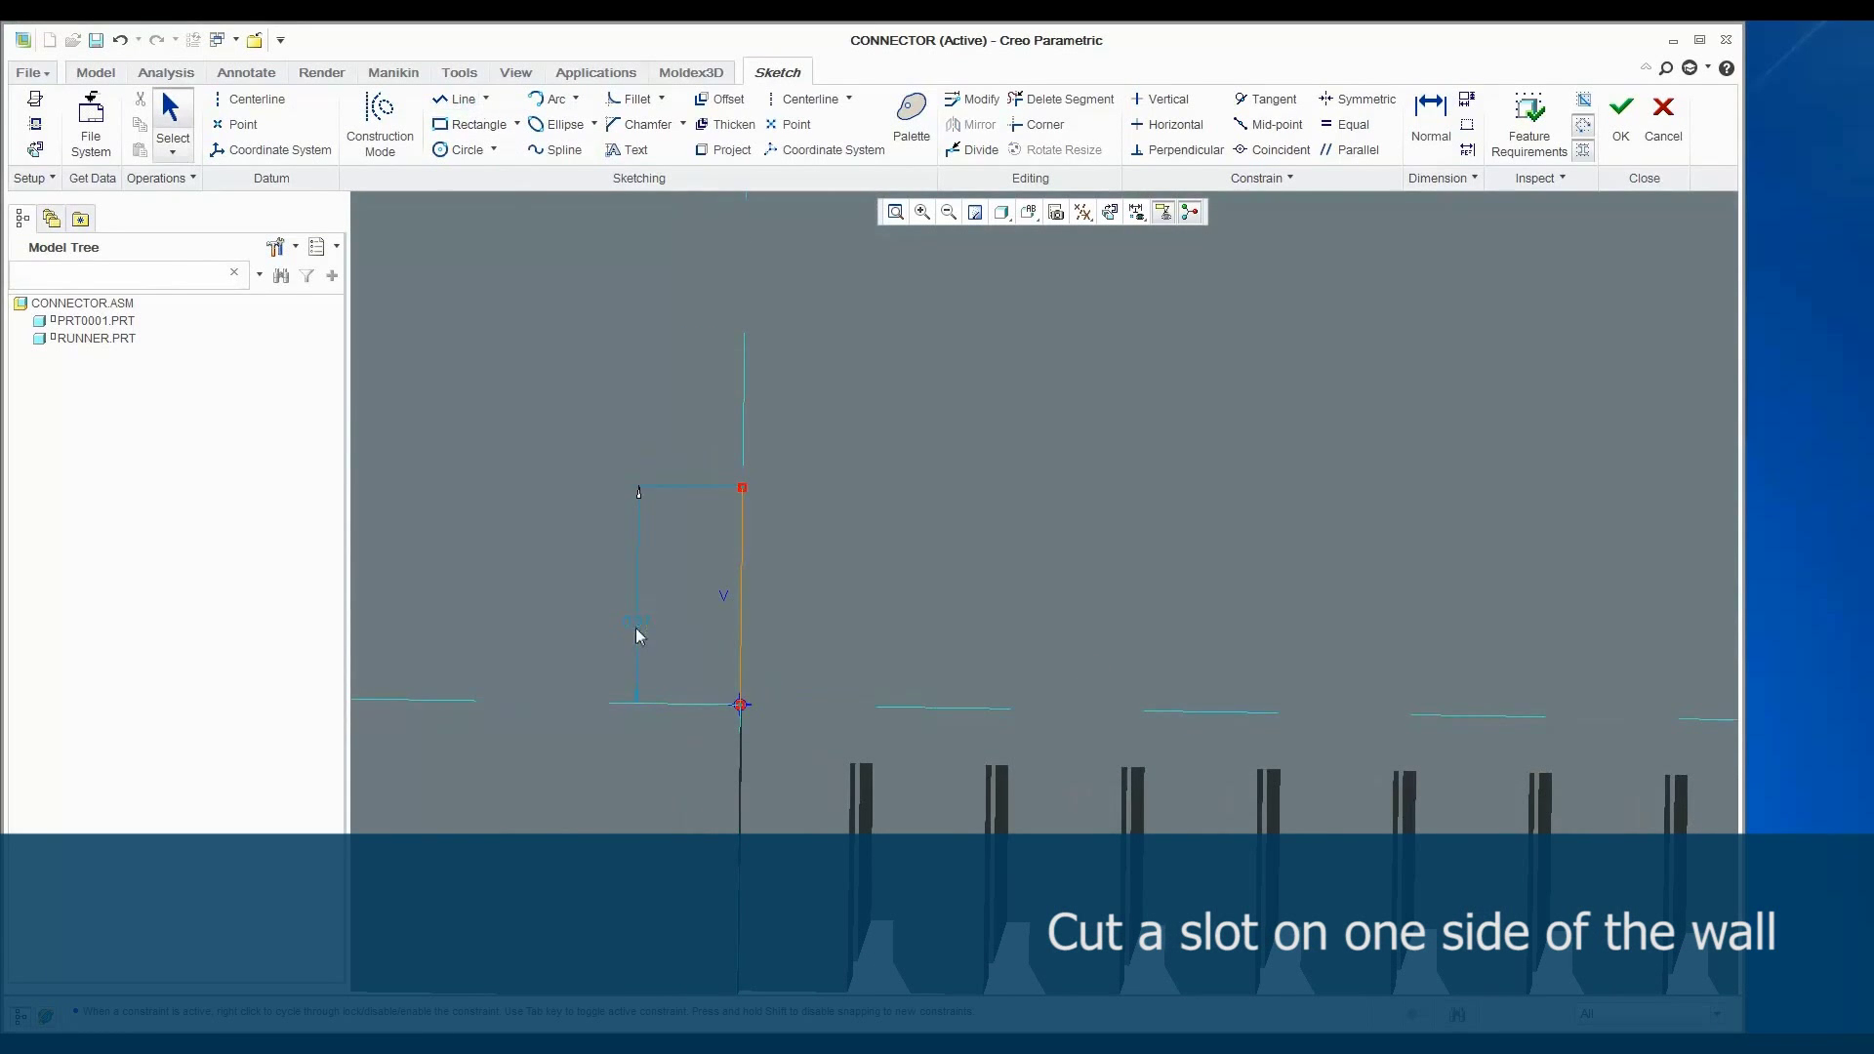
{"action": "middle_click", "coordinate": [635, 619]}
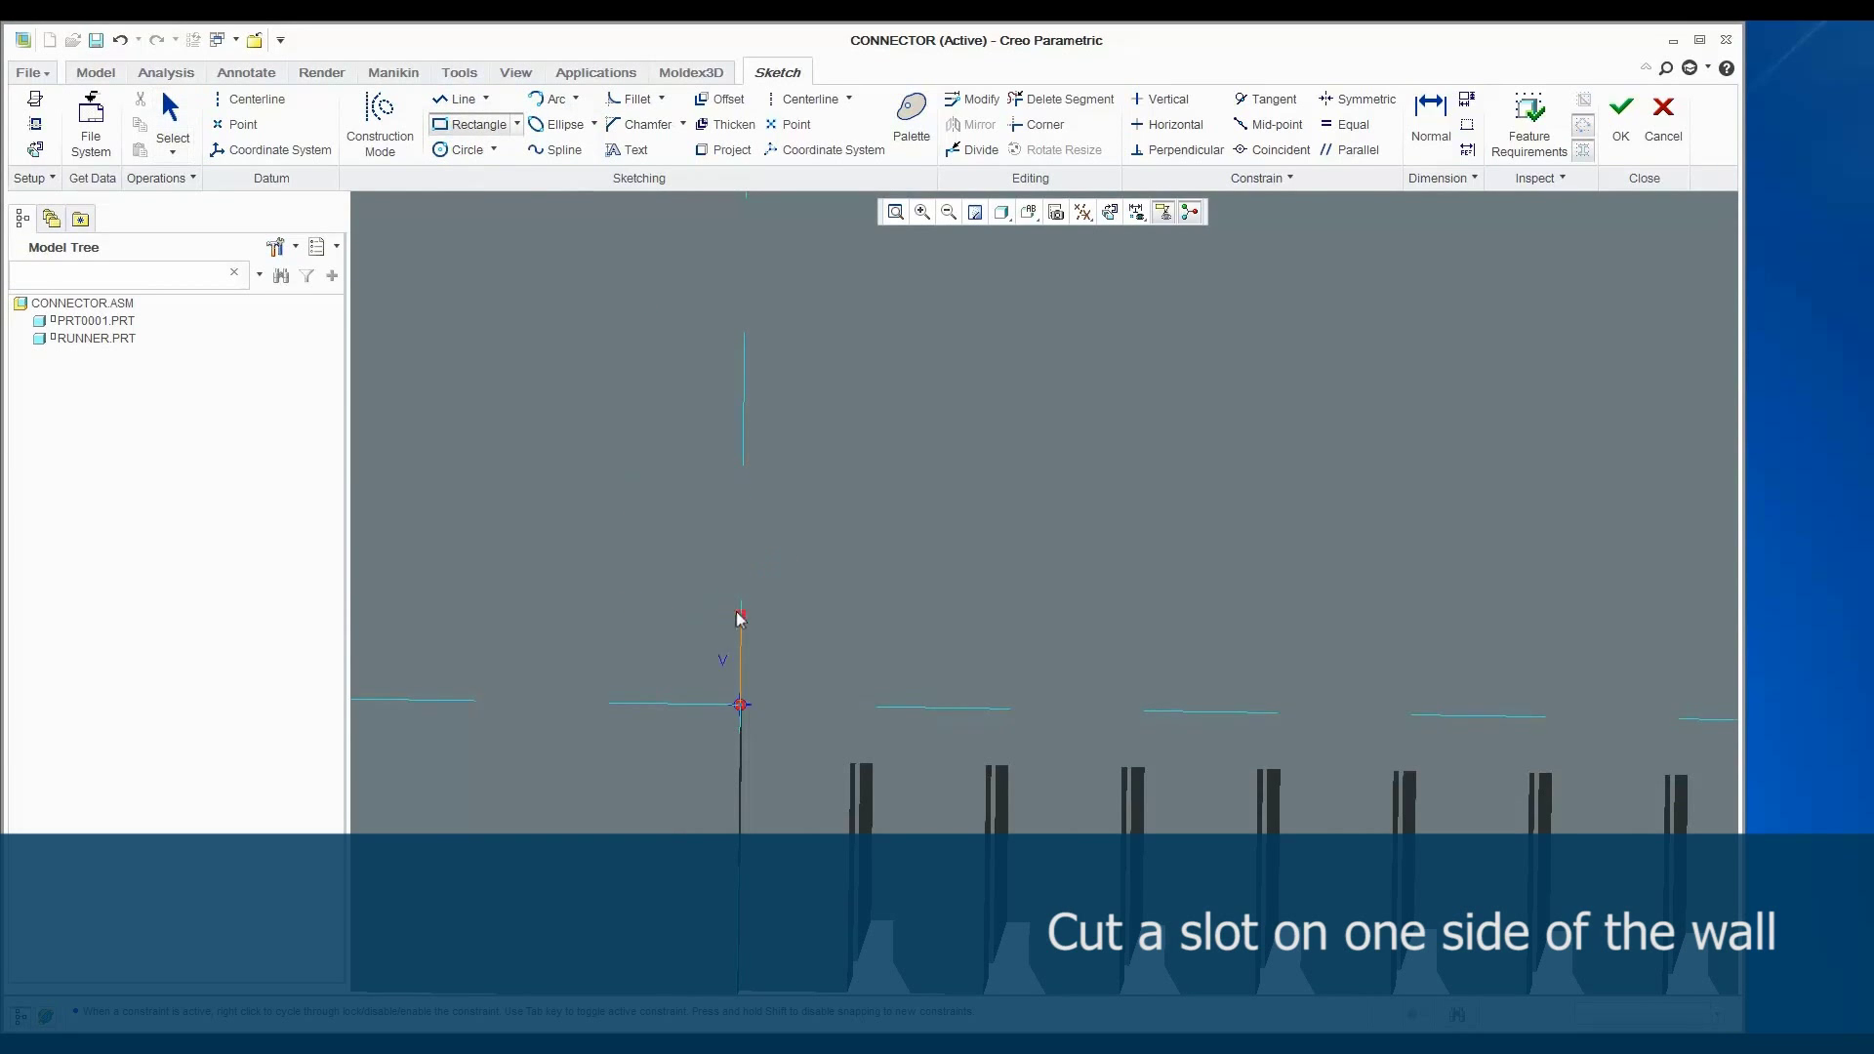
Step: Draw the slot rectangle on the wall, offset 0.40 and 2.00 deep
{"action": "left_click", "coordinate": [740, 619]}
{"action": "left_click", "coordinate": [1128, 465]}
{"action": "middle_click", "coordinate": [1127, 464]}
{"action": "left_click", "coordinate": [1016, 570]}
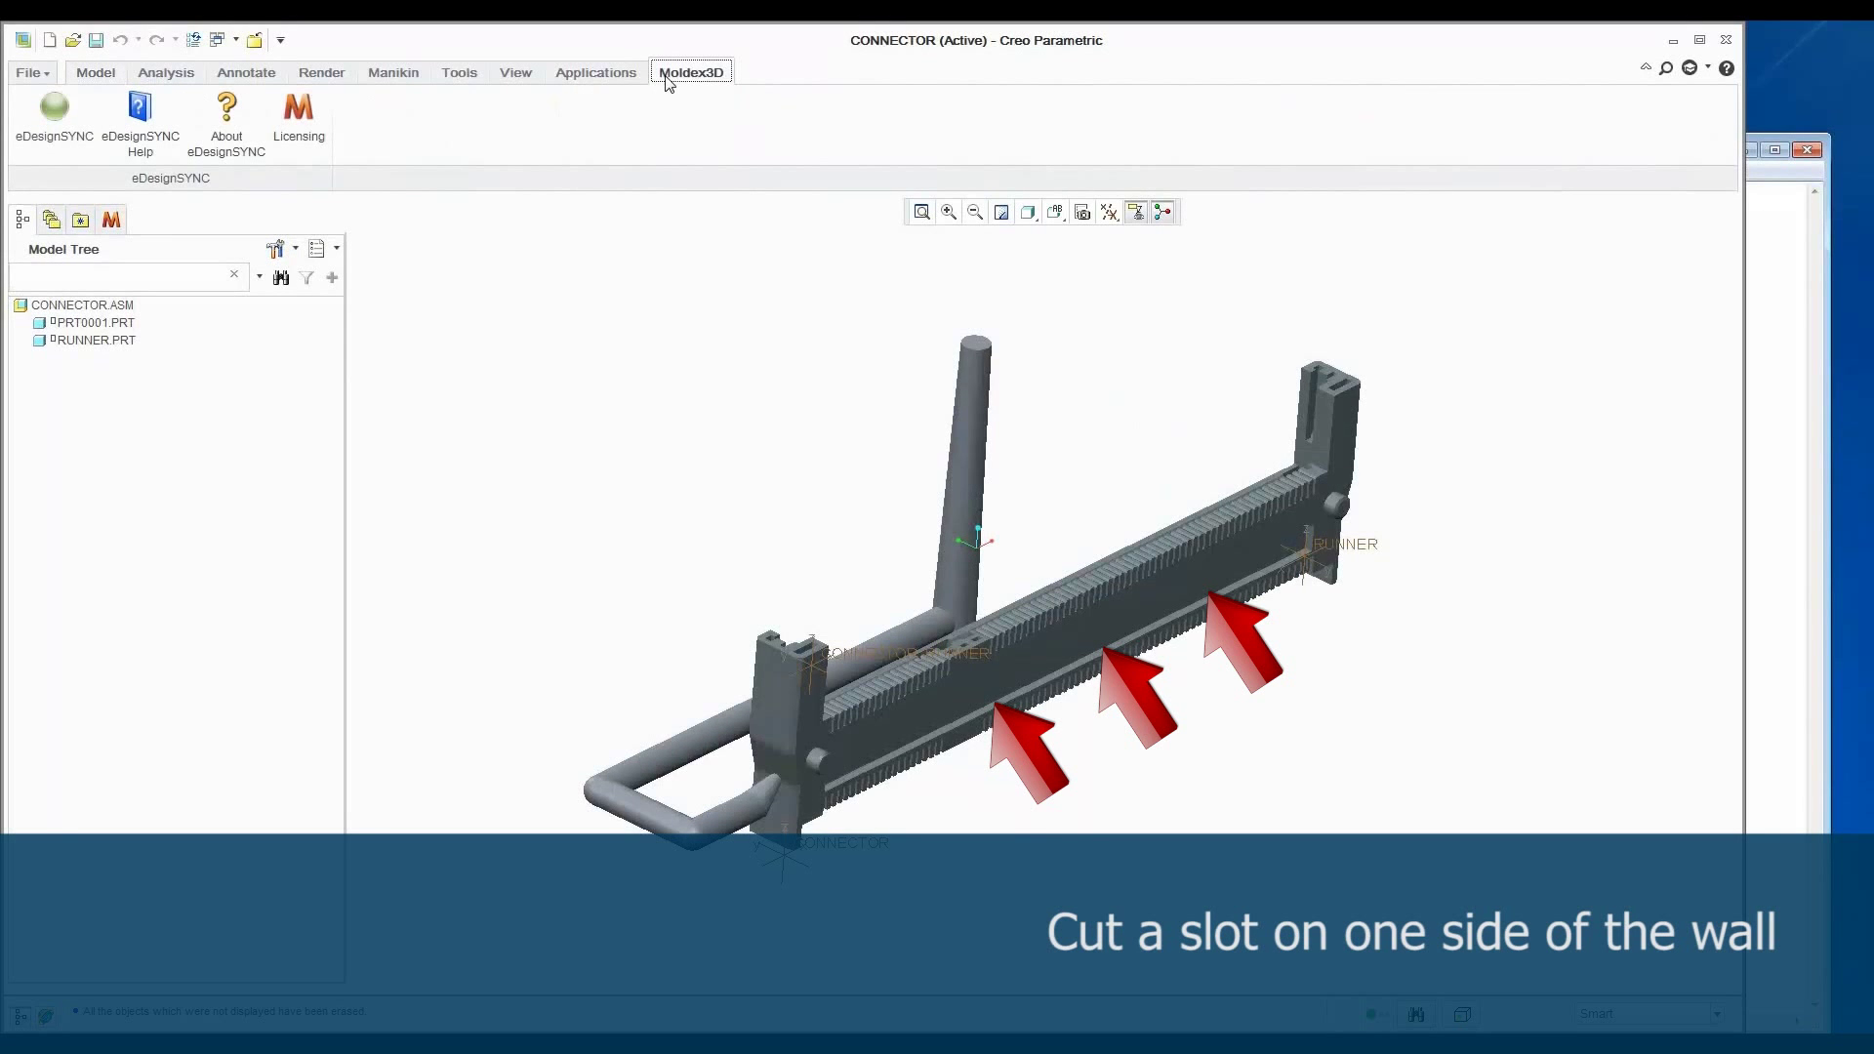
Step: Re-run Injection Analysis 2 - F P W on the slotted connector at 0.05 s filling time
{"action": "left_click", "coordinate": [55, 122]}
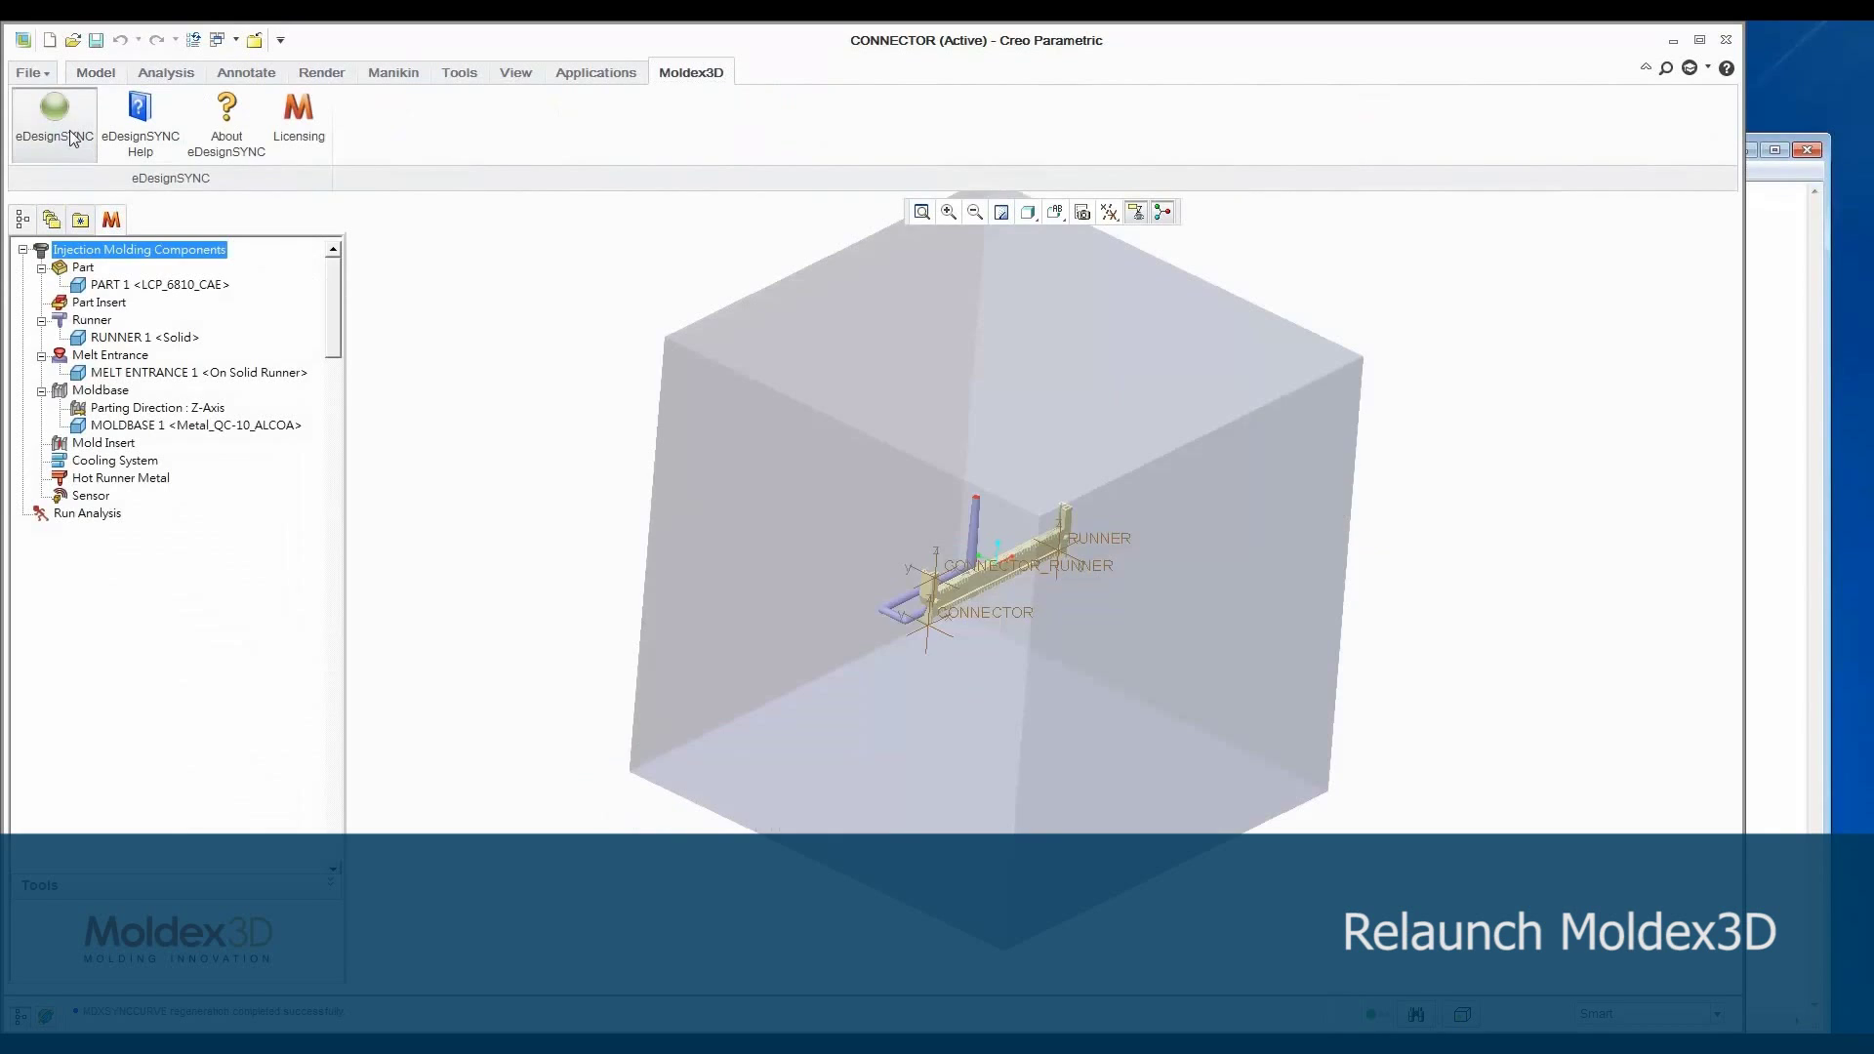
{"action": "left_click", "coordinate": [95, 519]}
{"action": "left_click", "coordinate": [268, 86]}
{"action": "left_click", "coordinate": [175, 141]}
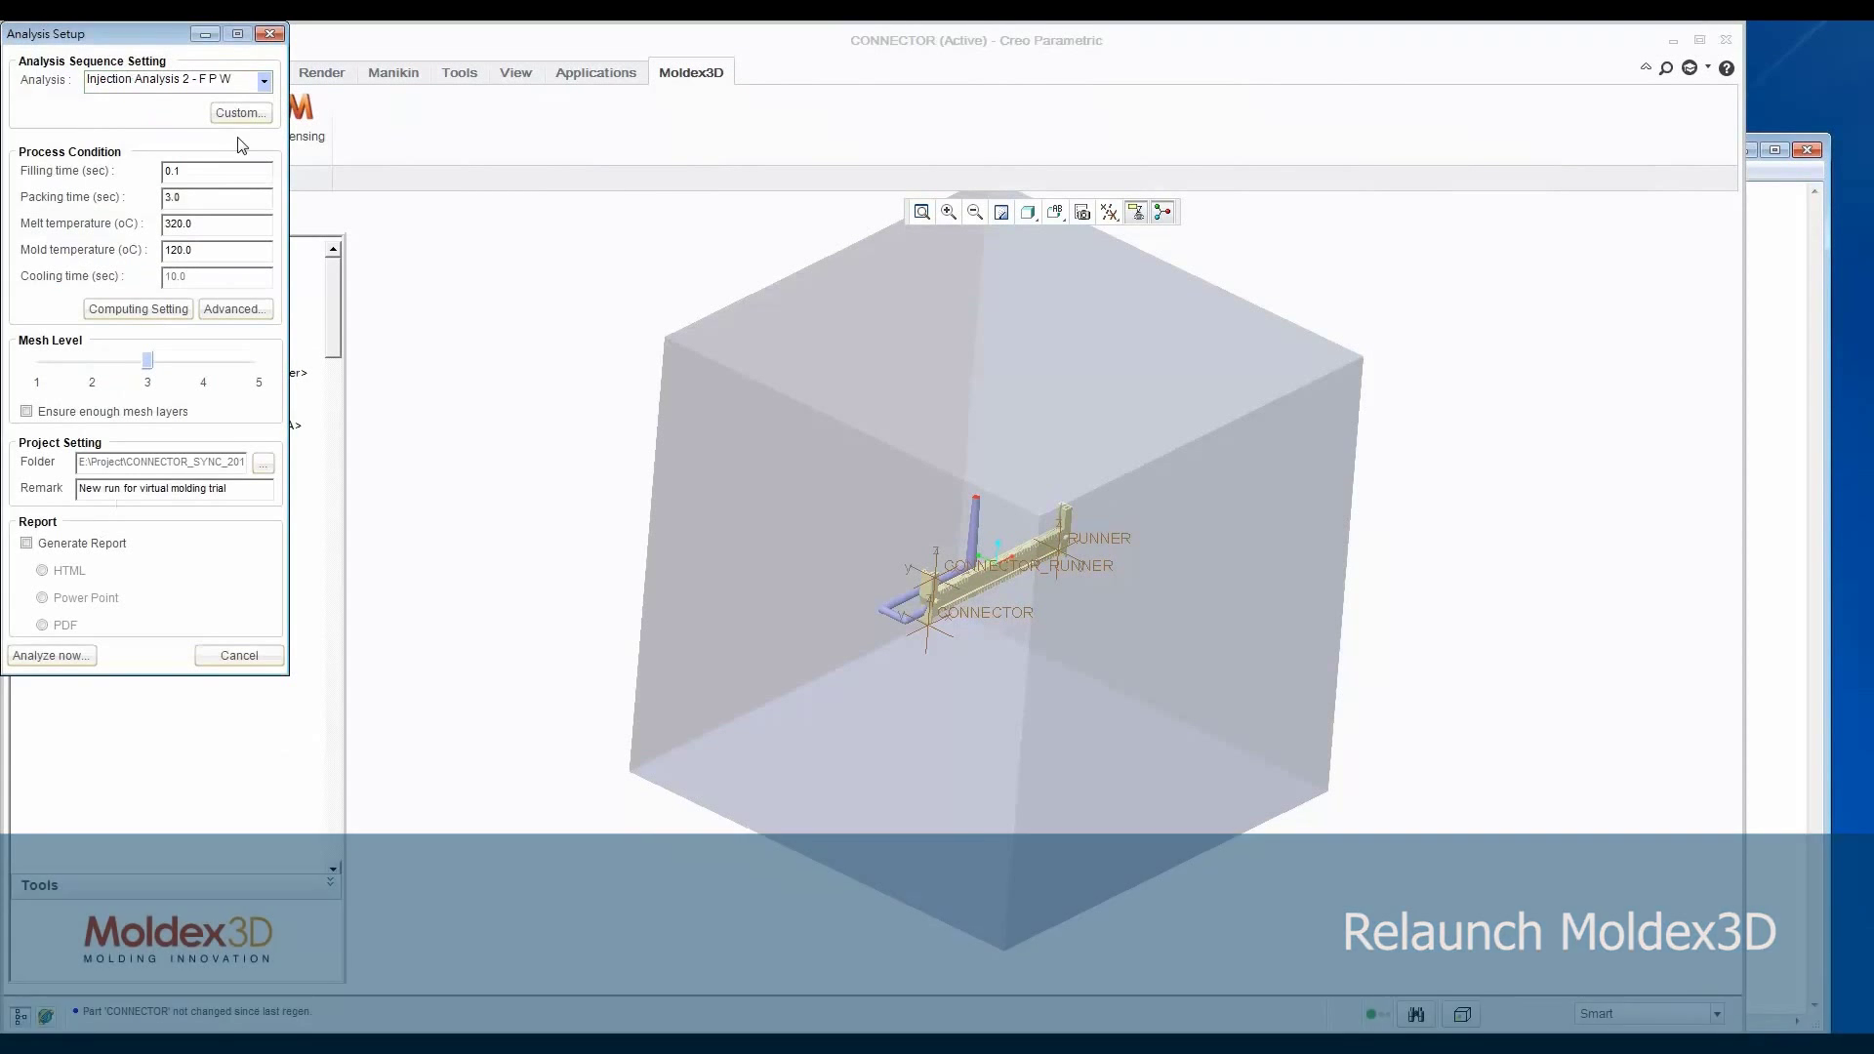
{"action": "left_click", "coordinate": [226, 172]}
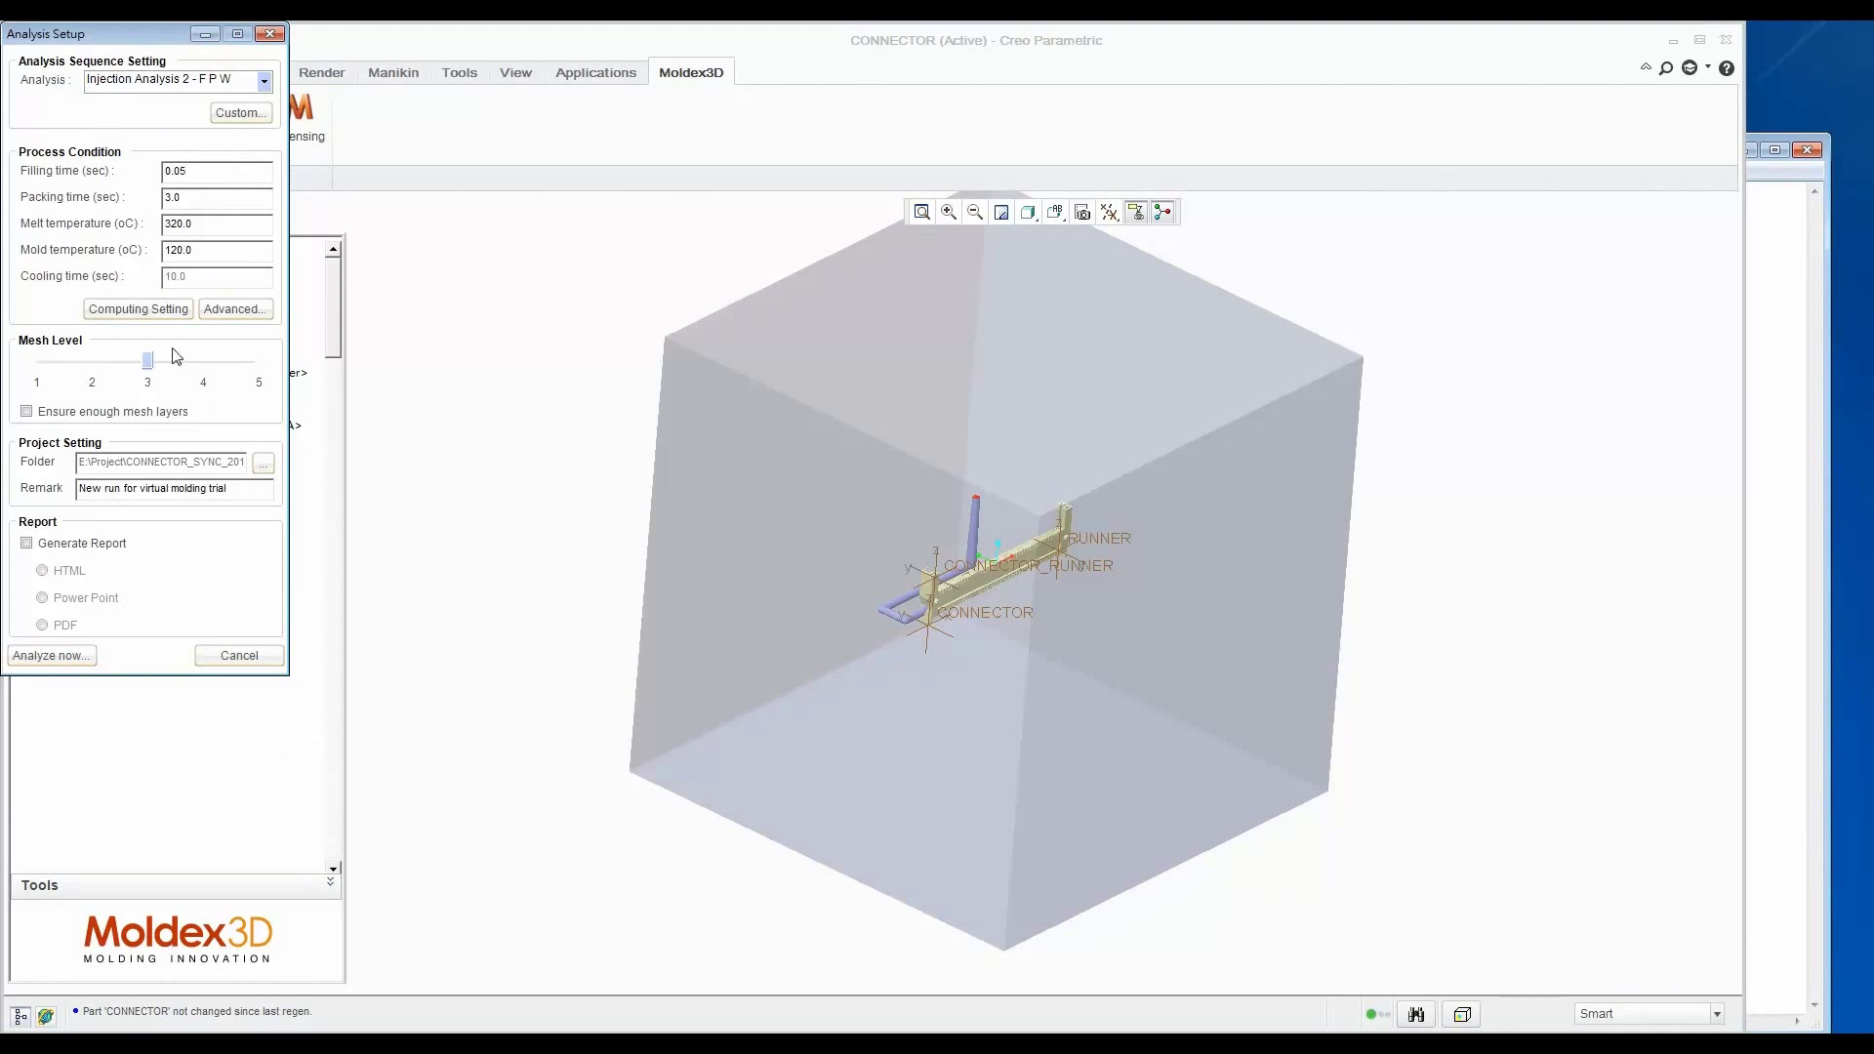
{"action": "left_click", "coordinate": [48, 655]}
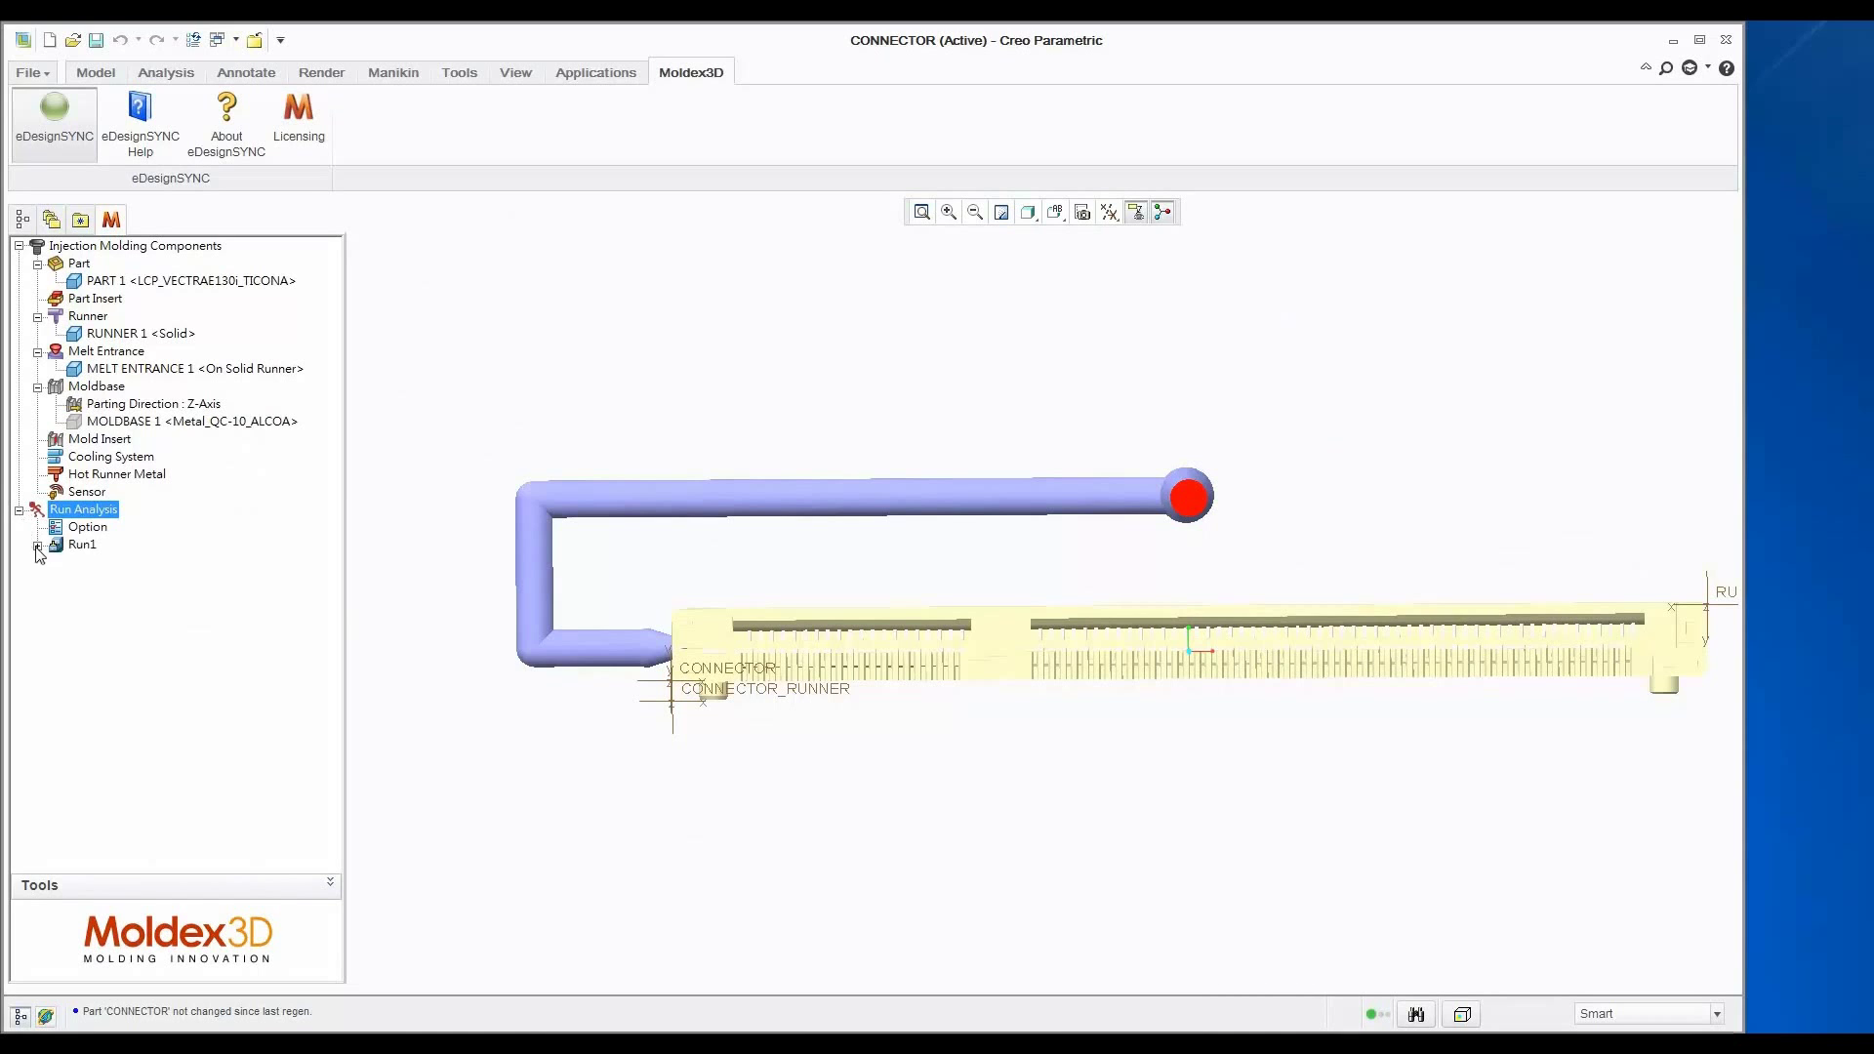
Step: Show the new Run1 Melt Front Time result and animate it with display step 2
{"action": "left_click", "coordinate": [56, 615]}
{"action": "left_click", "coordinate": [145, 581]}
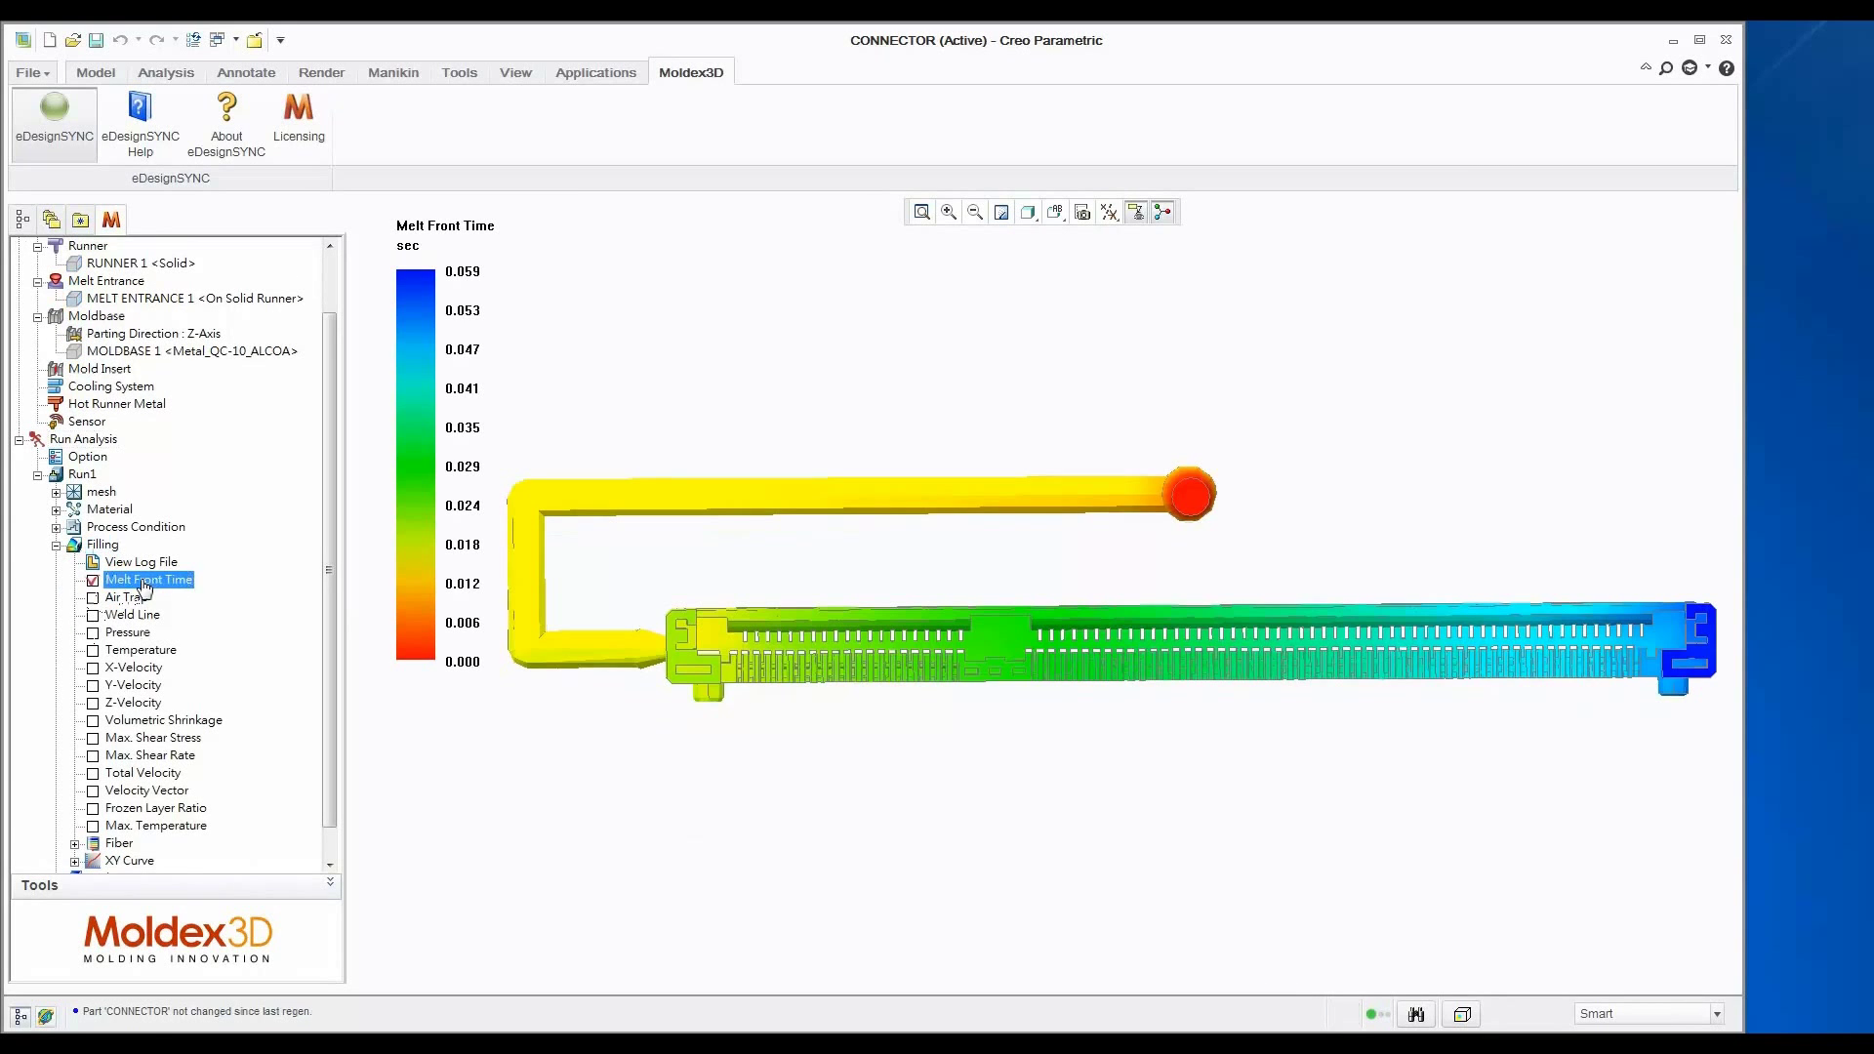
{"action": "left_click", "coordinate": [202, 596]}
{"action": "double_click", "coordinate": [191, 491]}
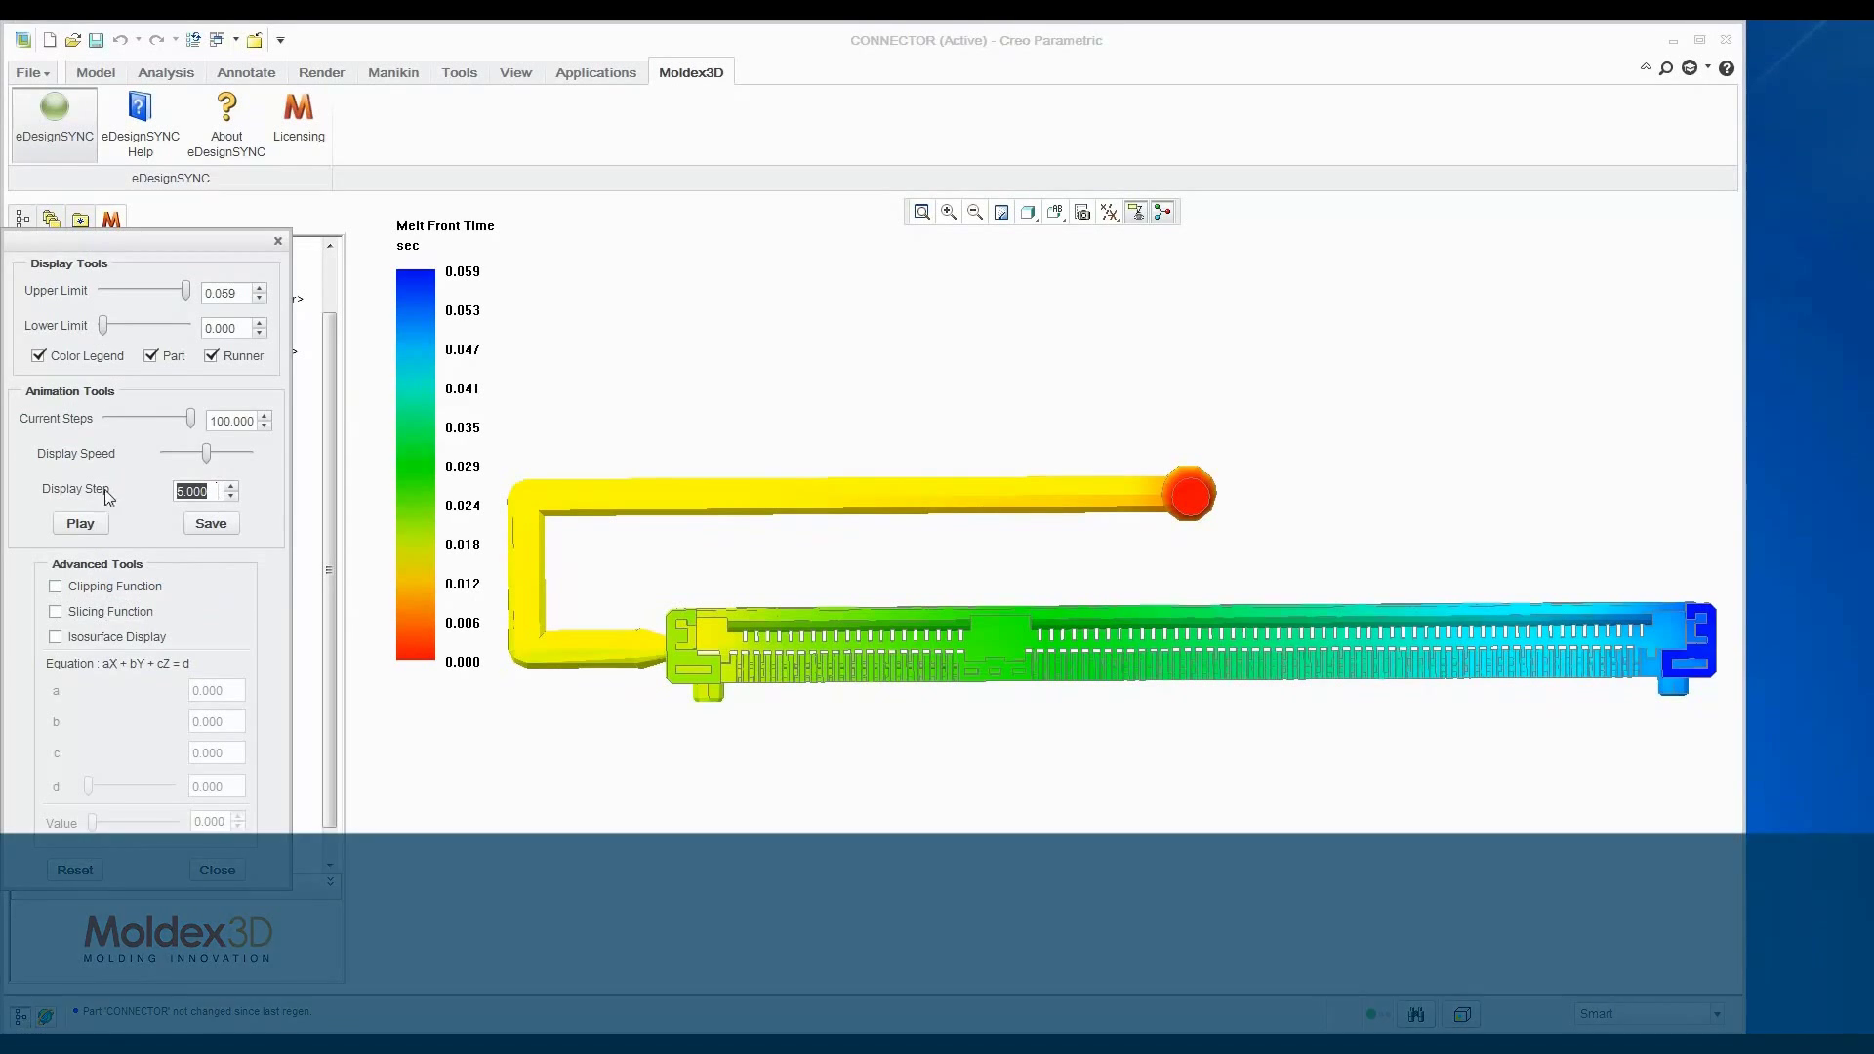
{"action": "type", "text": "2"}
{"action": "left_click", "coordinate": [86, 527]}
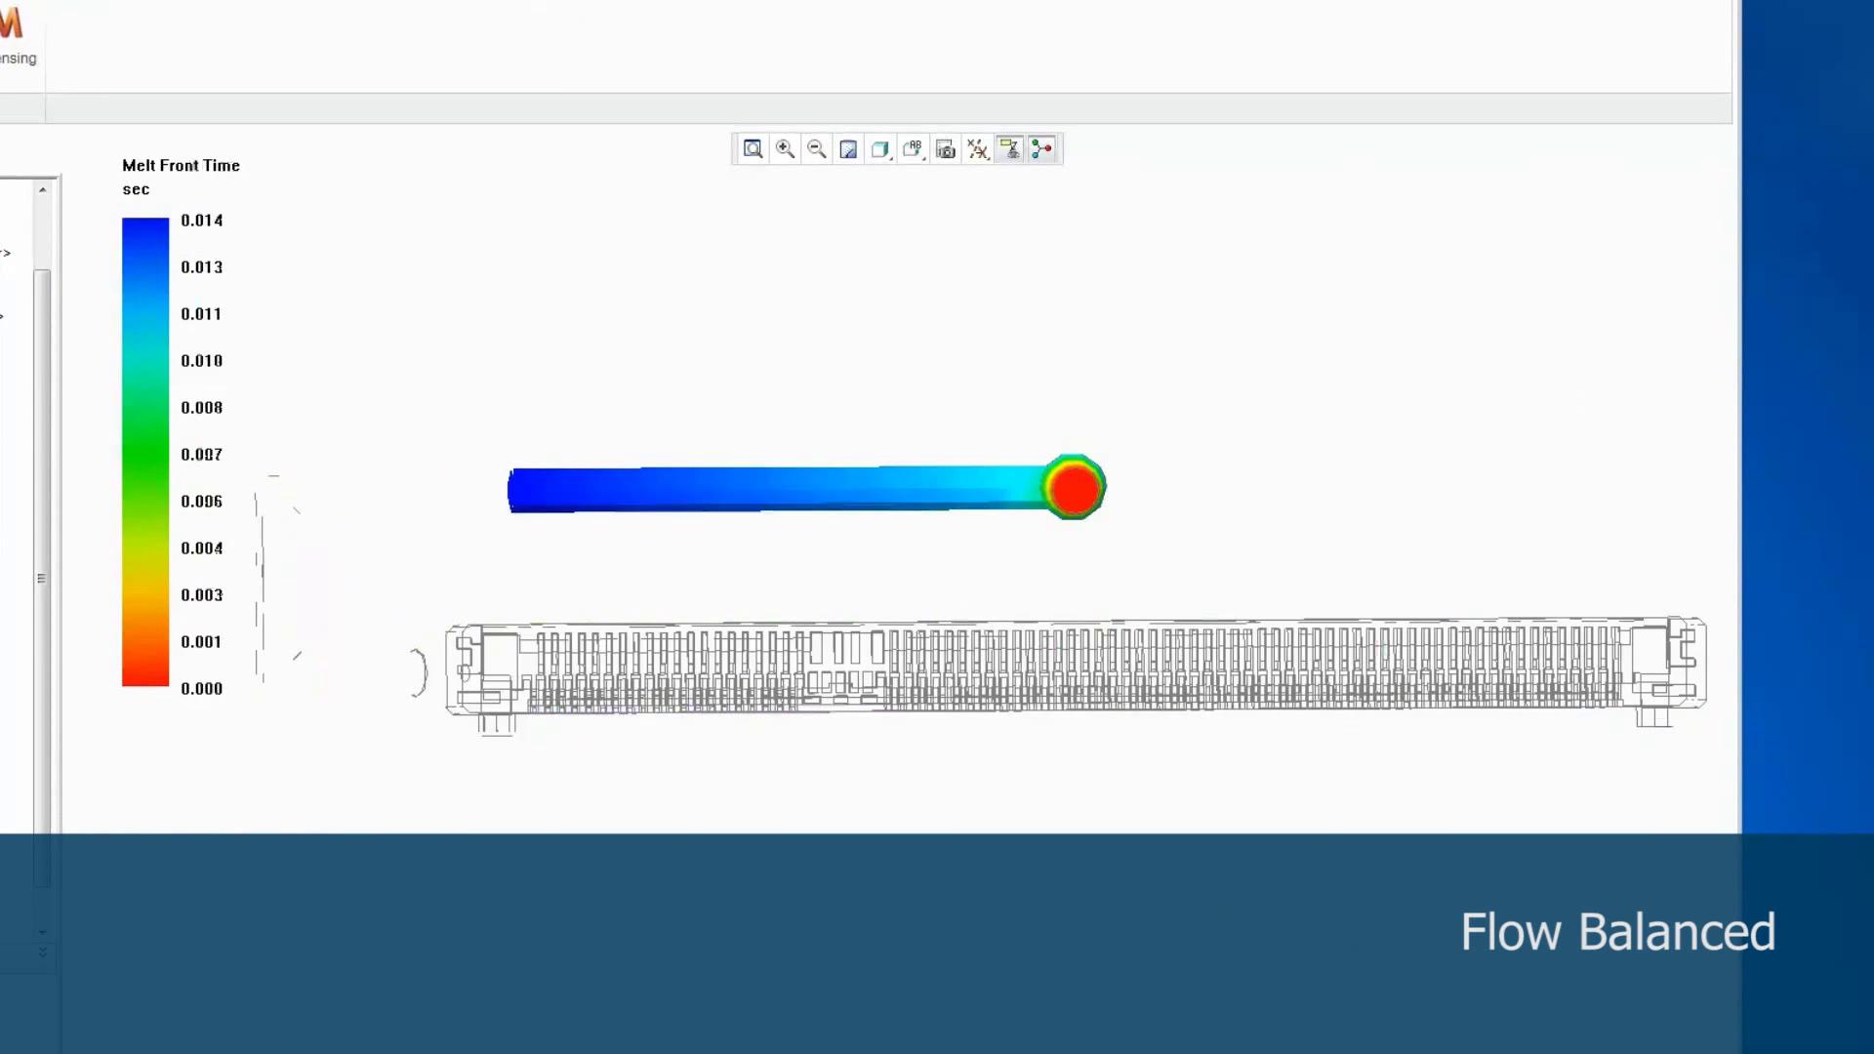